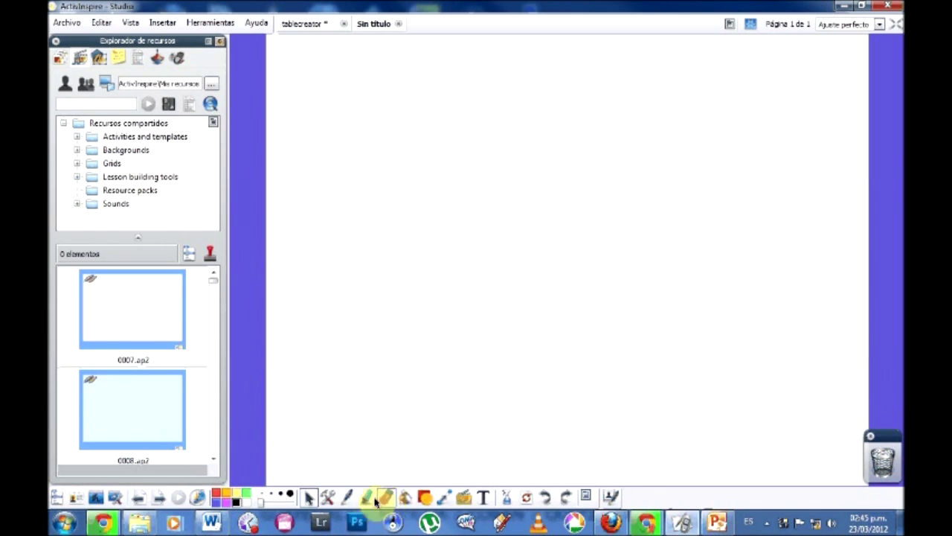
# - Draw a large outlined rectangle across most of the blank page as the table's outer frame
pyautogui.click(421, 498)
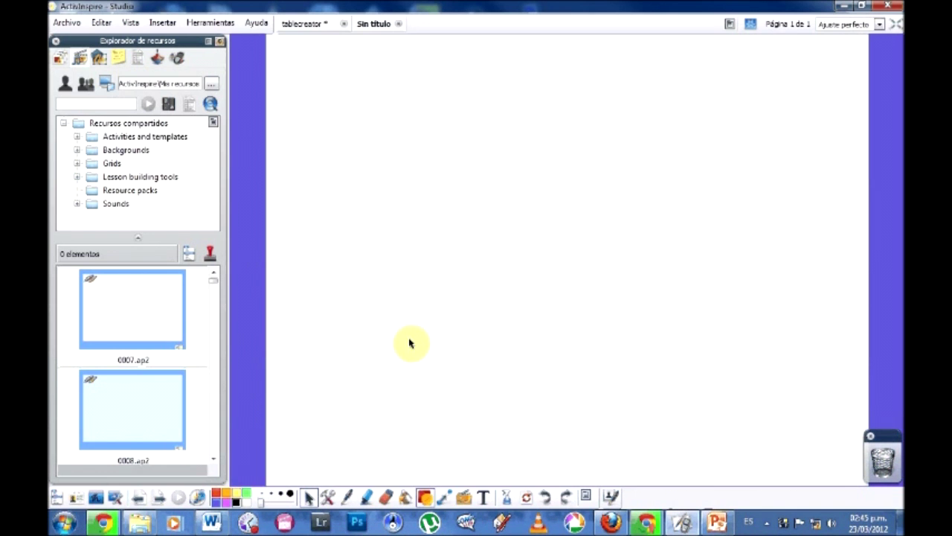
pyautogui.click(428, 498)
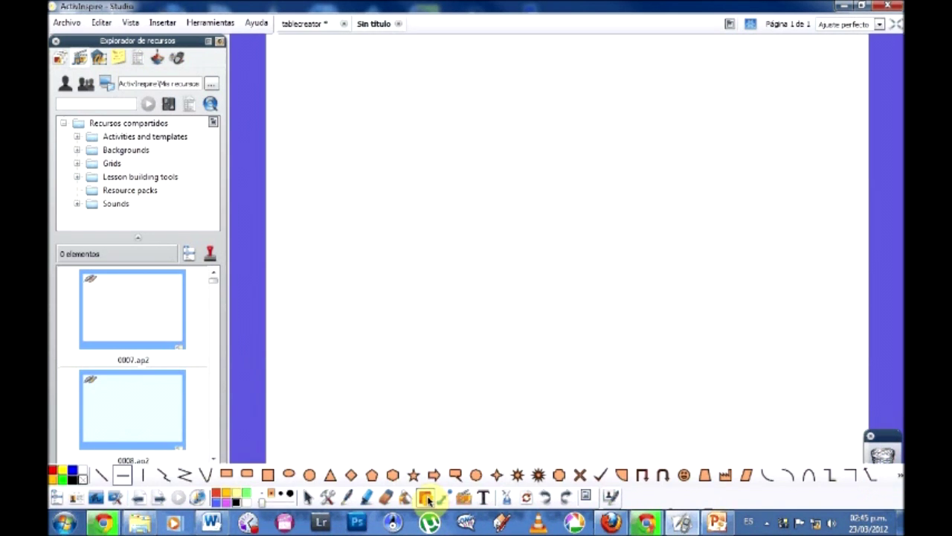
pyautogui.click(268, 474)
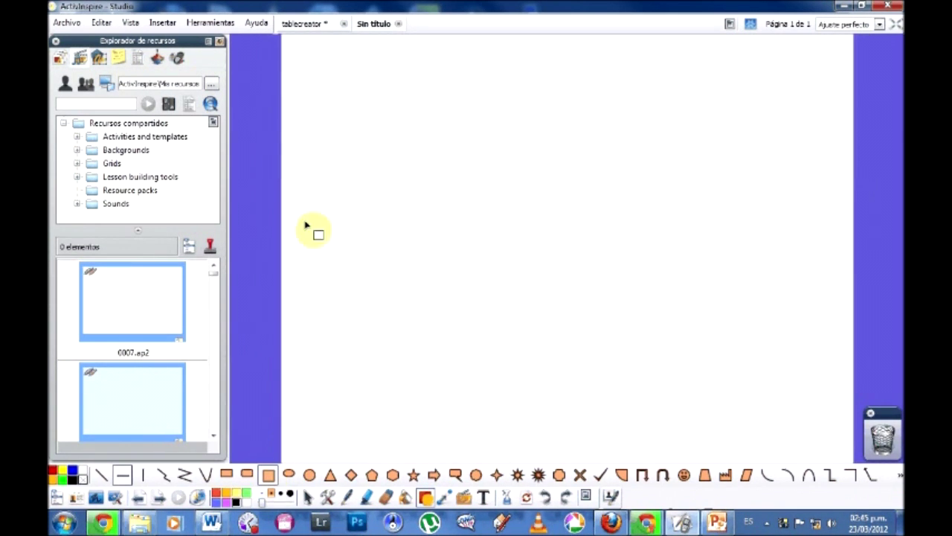
pyautogui.click(227, 475)
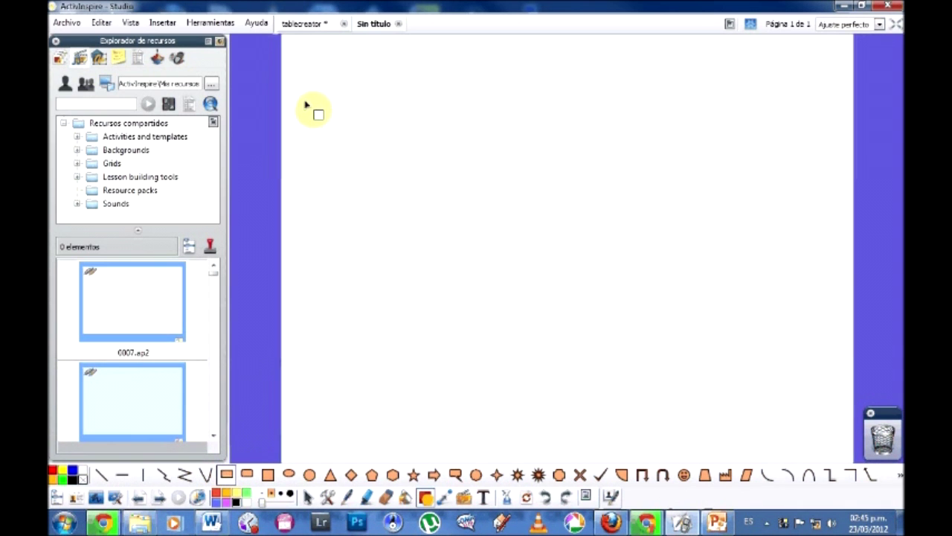
pyautogui.moveTo(304, 105)
pyautogui.mouseDown()
pyautogui.moveTo(687, 404)
pyautogui.moveTo(855, 457)
pyautogui.moveTo(827, 449)
pyautogui.mouseUp()
# - Divide the rectangle into five rows with four horizontal lines, making the third row tallest, and shift the lowest line down slightly
pyautogui.click(123, 475)
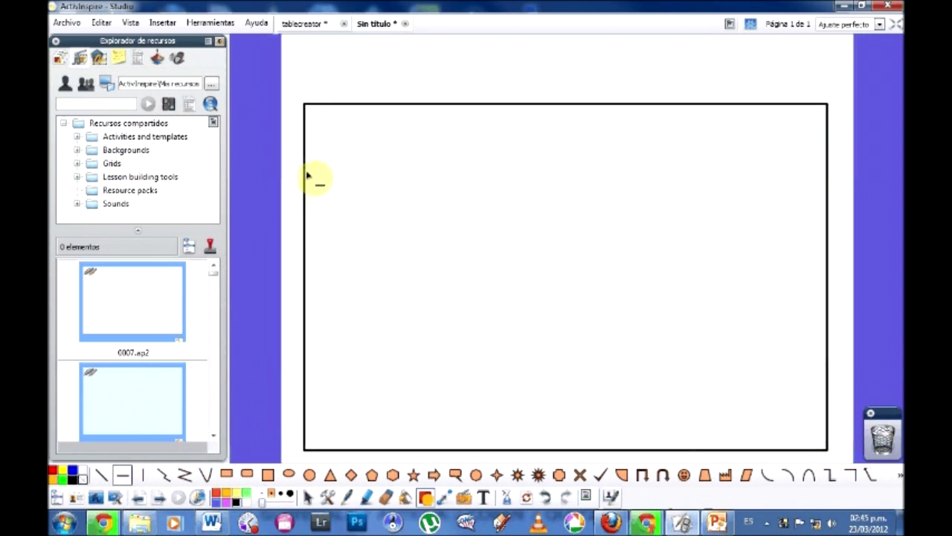
pyautogui.moveTo(305, 165); pyautogui.dragTo(826, 165)
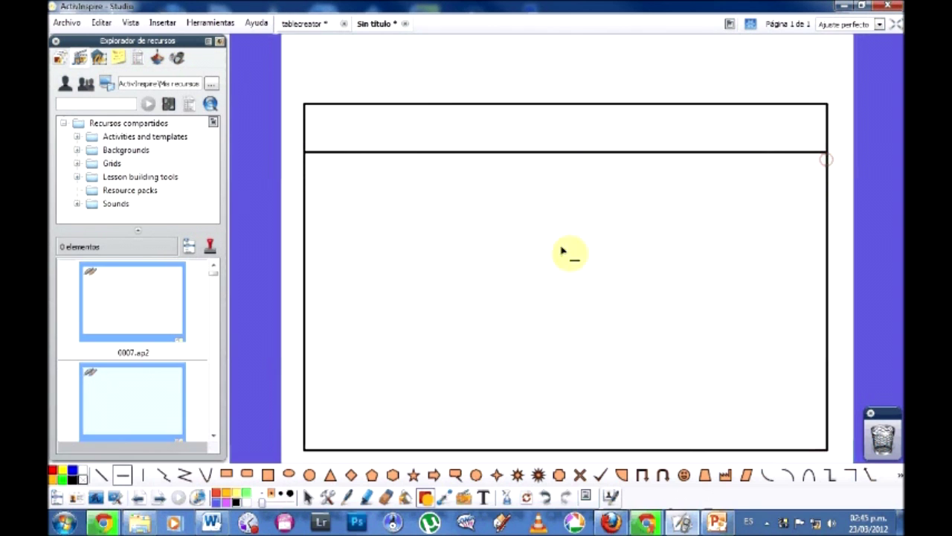
pyautogui.moveTo(306, 207); pyautogui.dragTo(826, 210)
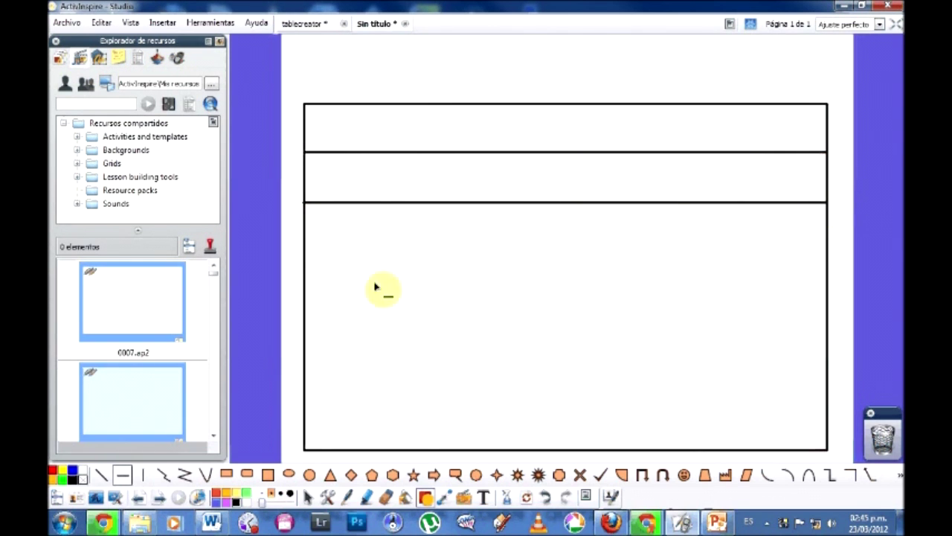
pyautogui.moveTo(310, 319); pyautogui.dragTo(825, 300)
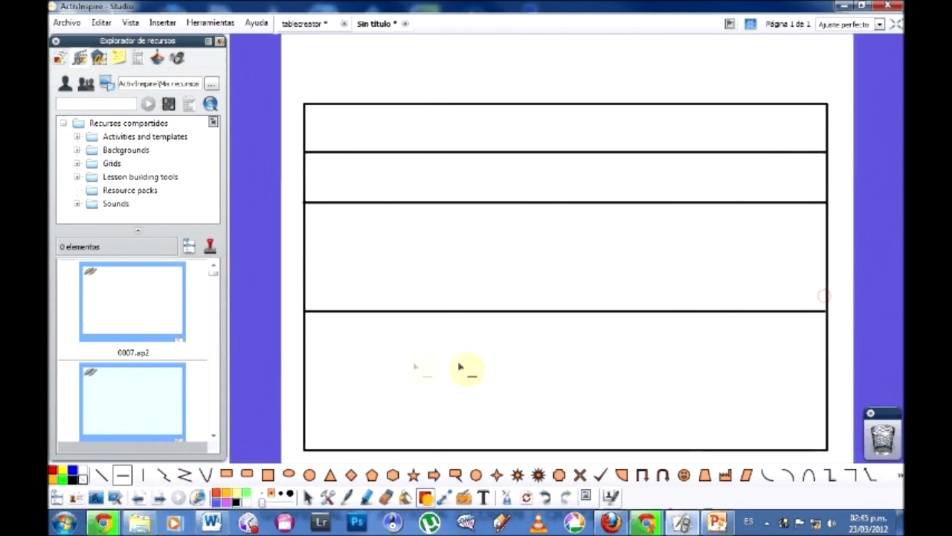
pyautogui.moveTo(305, 370); pyautogui.dragTo(825, 364)
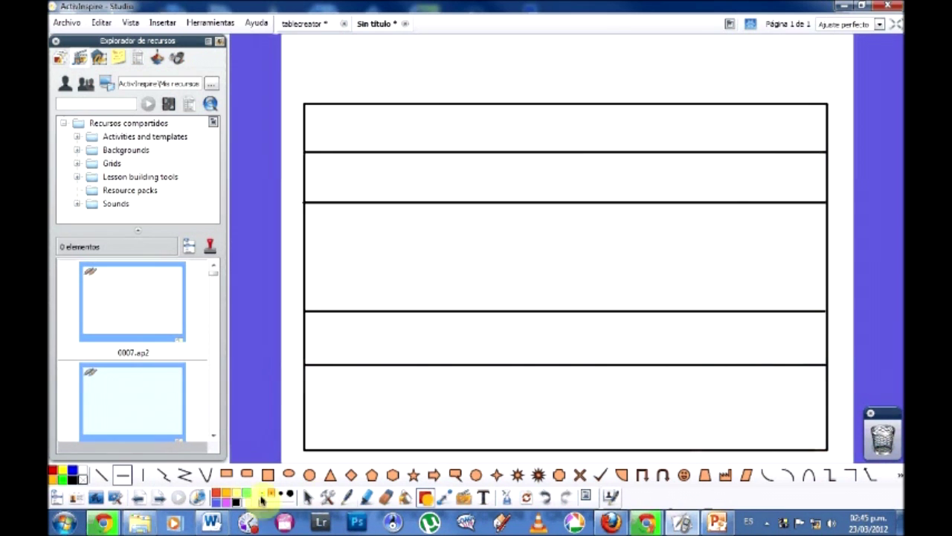
pyautogui.click(309, 496)
pyautogui.moveTo(499, 387); pyautogui.dragTo(502, 408)
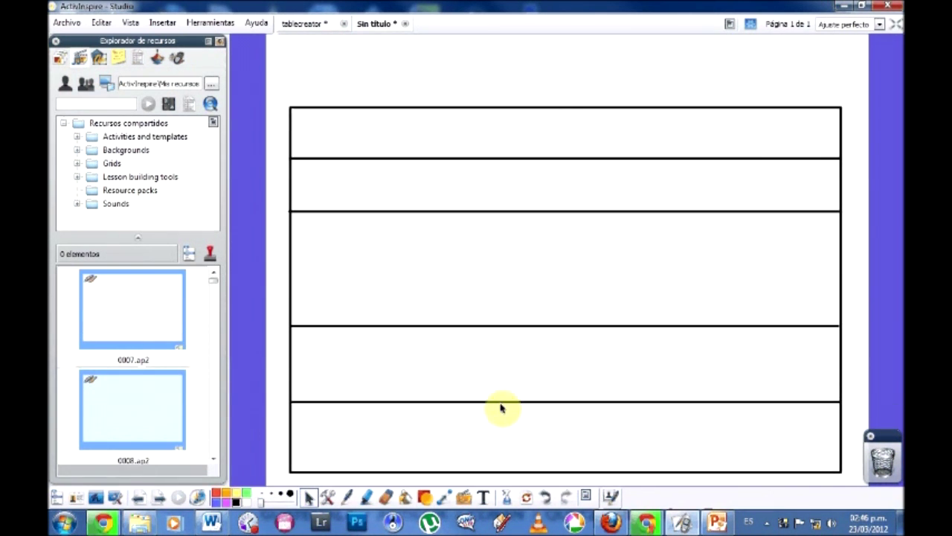
# - Draw two full-height vertical lines that split the table into a narrow first column and two wide columns
pyautogui.click(425, 496)
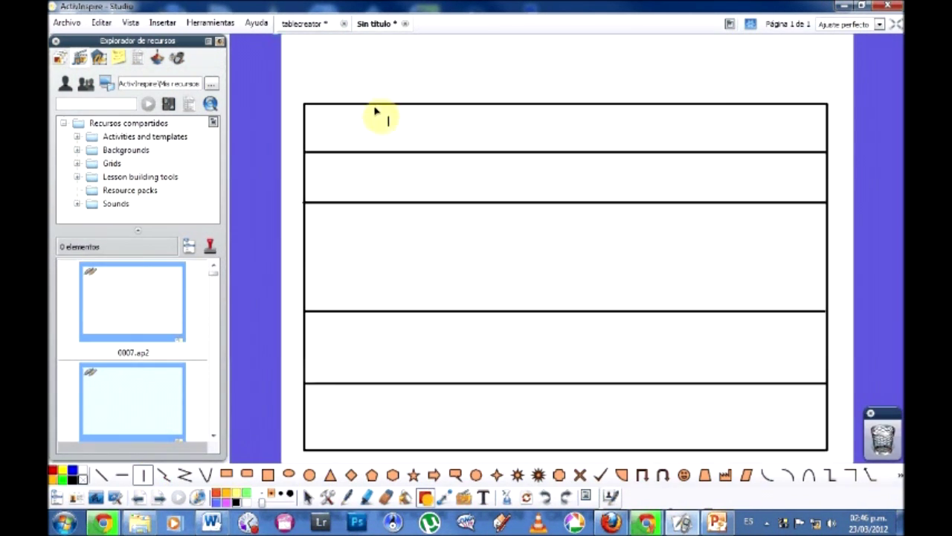
pyautogui.moveTo(362, 110); pyautogui.dragTo(361, 402)
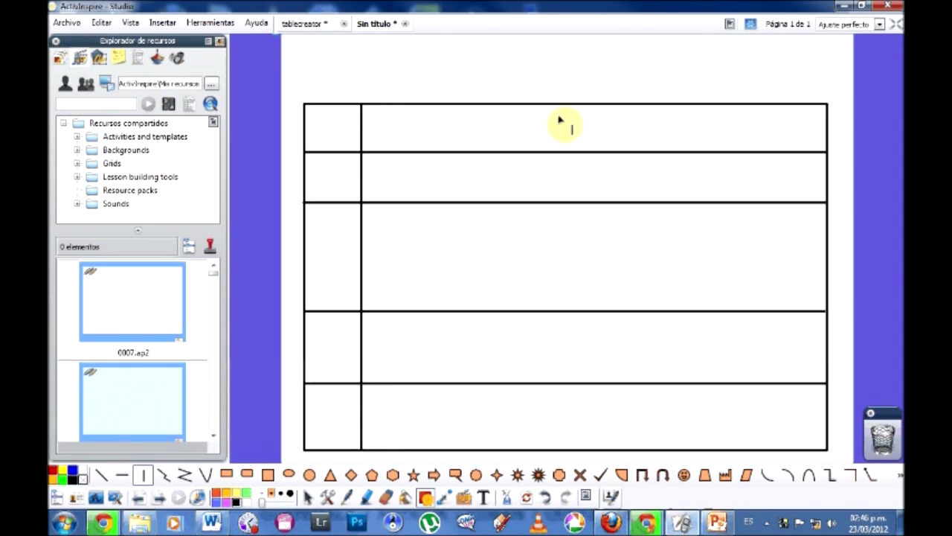
pyautogui.moveTo(588, 105); pyautogui.dragTo(588, 449)
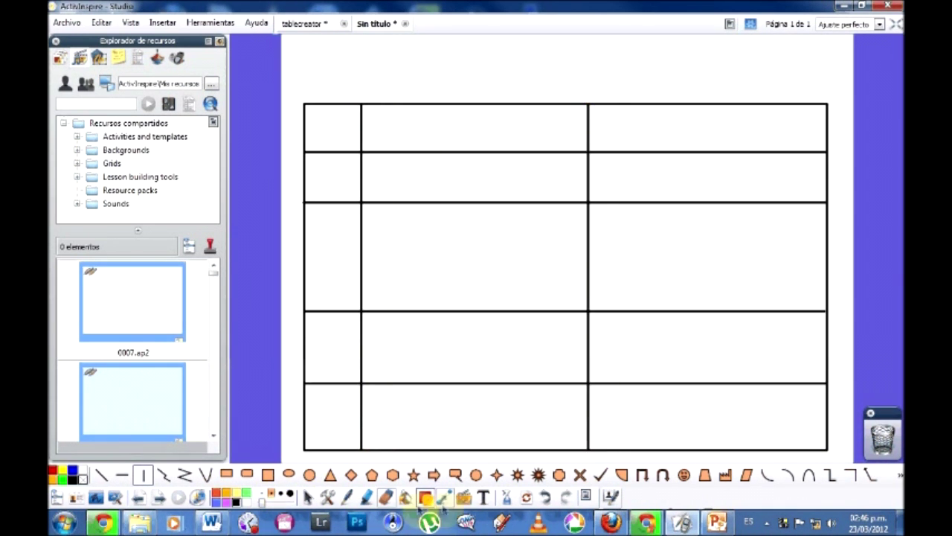
# - Fill the page background around the table with yellow
pyautogui.click(405, 496)
pyautogui.click(228, 496)
pyautogui.click(266, 297)
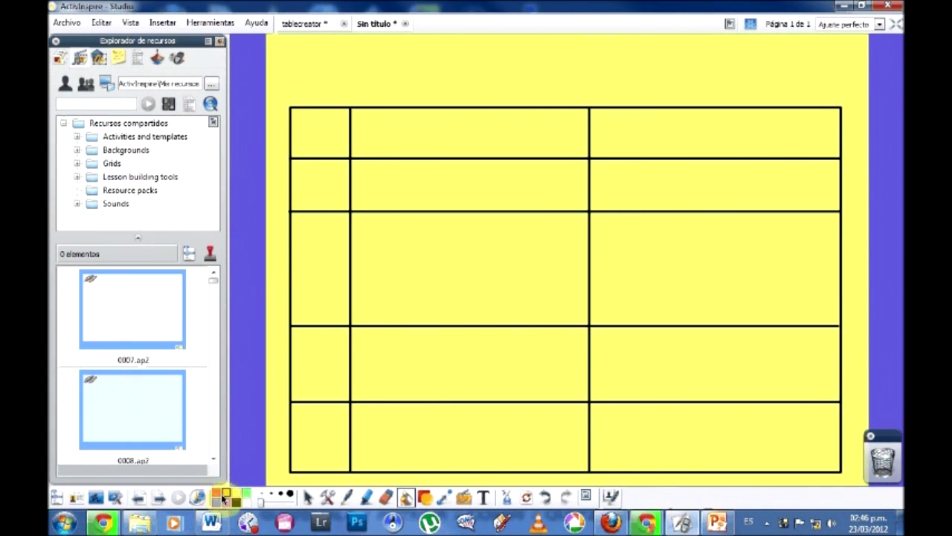
# - Fill the cells of the table's first, third and fifth rows with blue
pyautogui.click(220, 504)
pyautogui.click(320, 133)
pyautogui.click(397, 134)
pyautogui.click(714, 132)
pyautogui.click(320, 268)
pyautogui.click(379, 296)
pyautogui.click(715, 298)
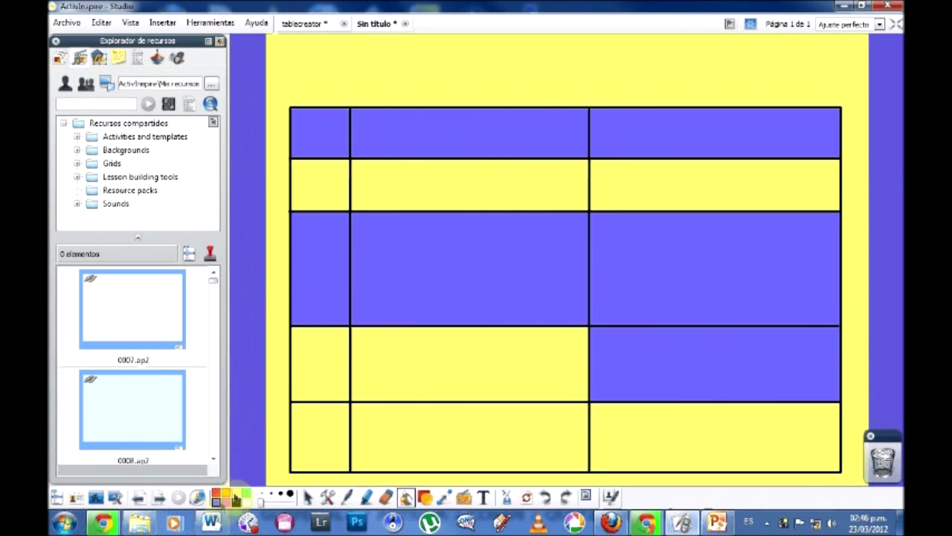
pyautogui.click(328, 439)
pyautogui.click(622, 439)
# - Fill the cells of the table's second and fourth rows with white
pyautogui.click(246, 501)
pyautogui.click(334, 366)
pyautogui.click(652, 297)
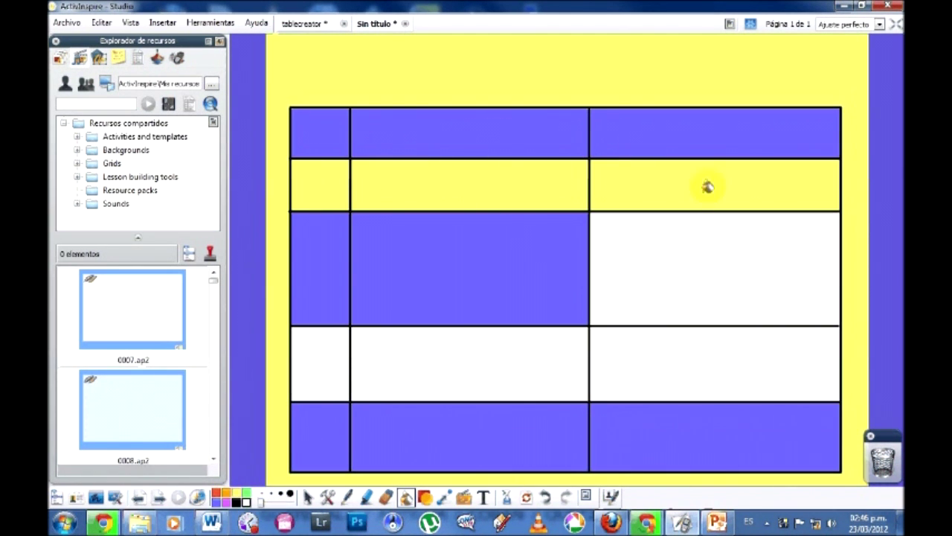
pyautogui.click(743, 187)
pyautogui.click(513, 190)
pyautogui.click(308, 178)
# - Correct the last column's fills, making the third-row cell blue and the fourth-row cell white
pyautogui.click(221, 505)
pyautogui.click(669, 240)
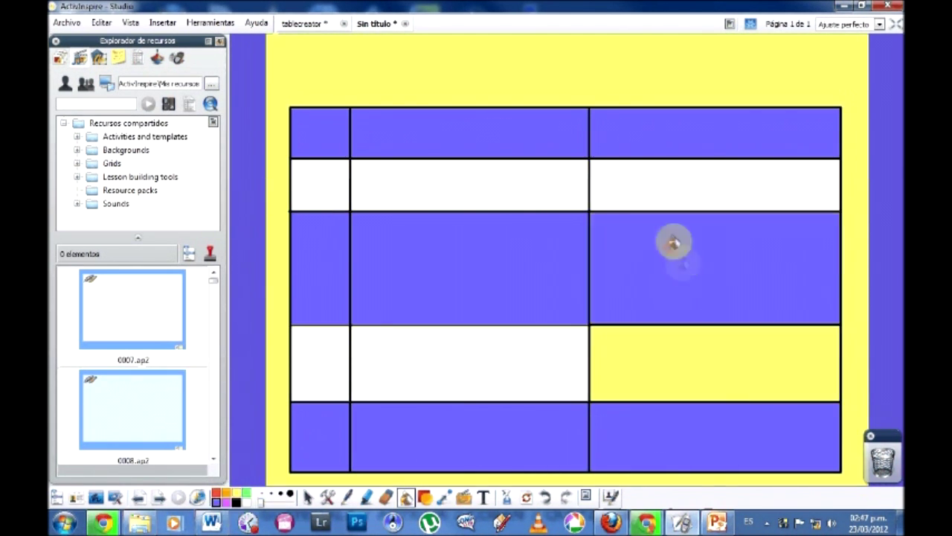
pyautogui.click(732, 329)
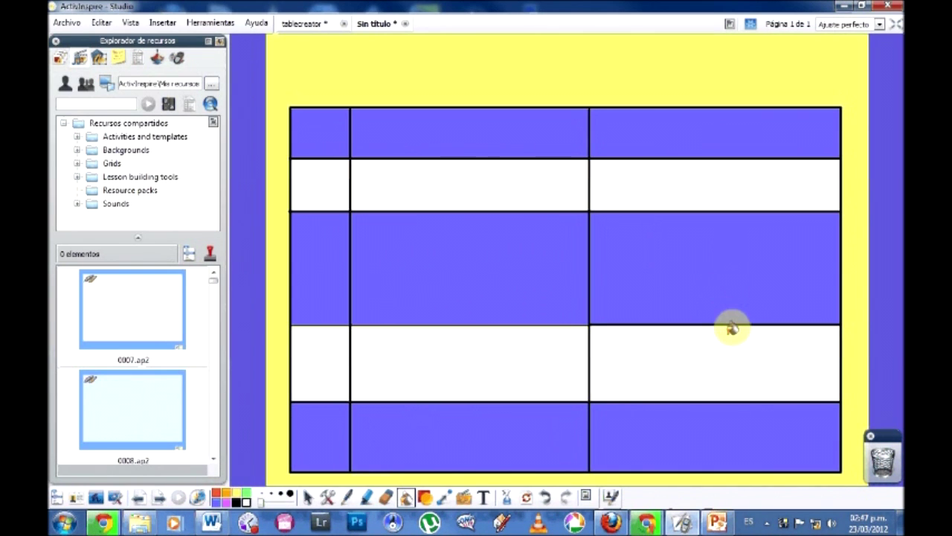
# - Add text labels down the first column, one row each: I, You, He/She/It on separate lines, We, and They
pyautogui.click(484, 496)
pyautogui.click(320, 131)
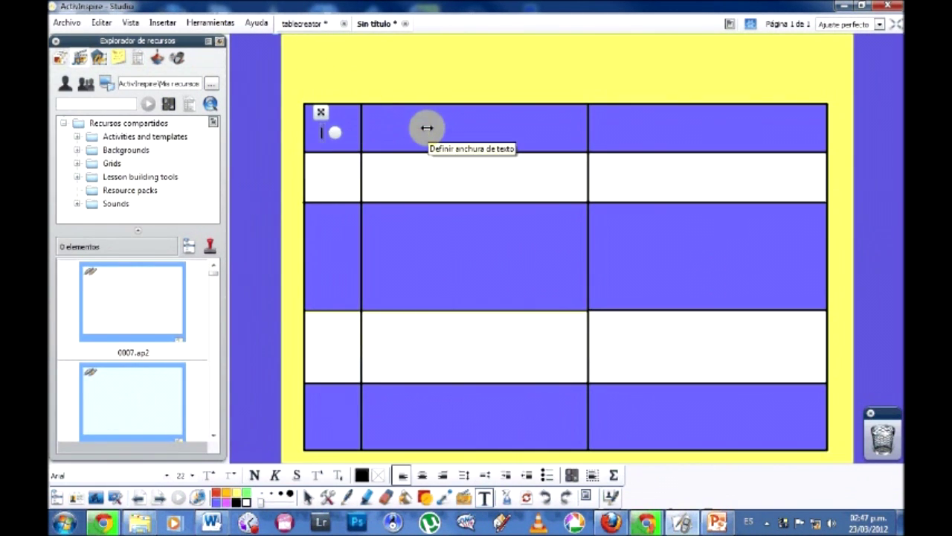
pyautogui.click(329, 165)
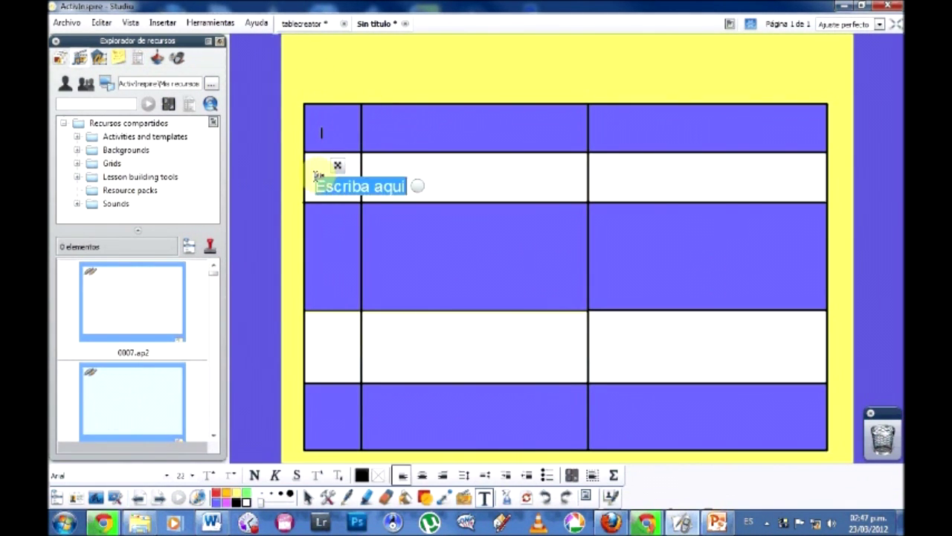
pyautogui.write('You')
pyautogui.click(319, 228)
pyautogui.write('He')
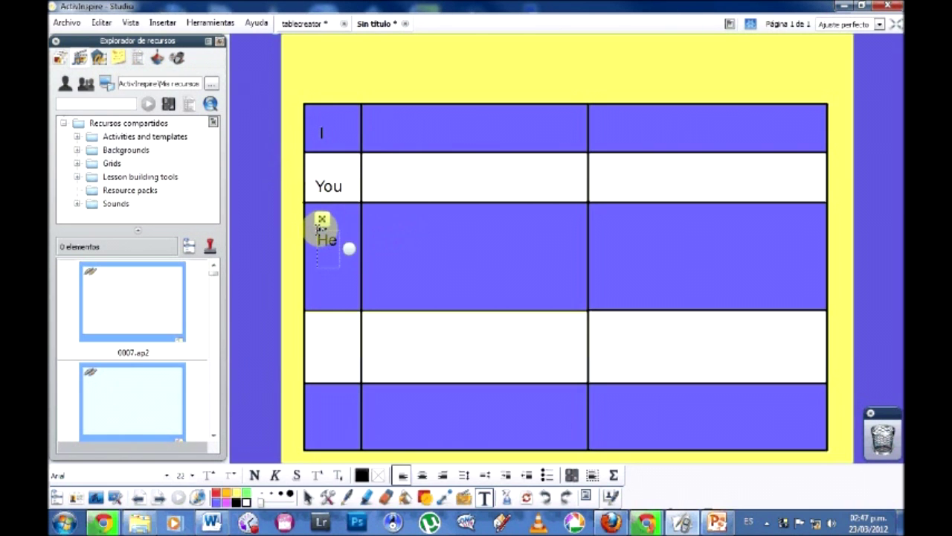
pyautogui.write('It')
pyautogui.click(320, 342)
pyautogui.write('We')
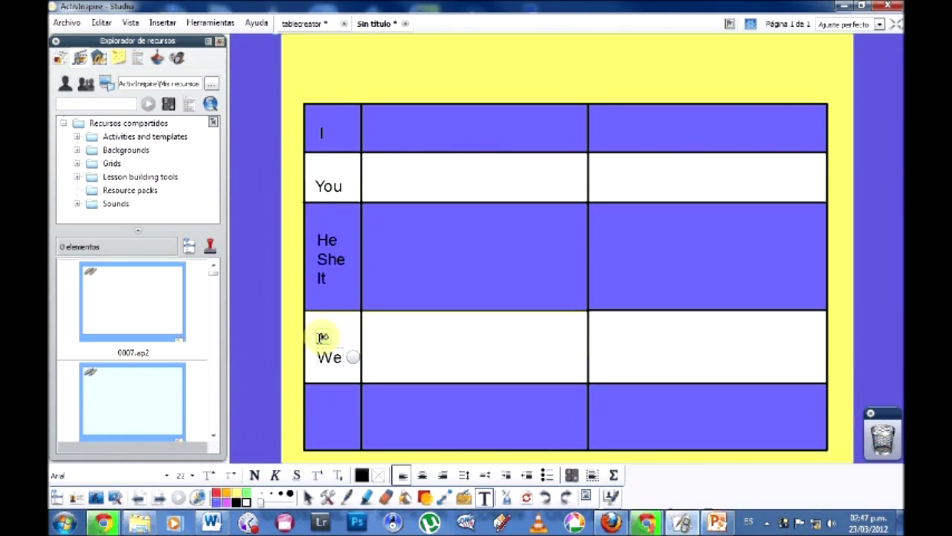
pyautogui.click(327, 413)
pyautogui.write('Th')
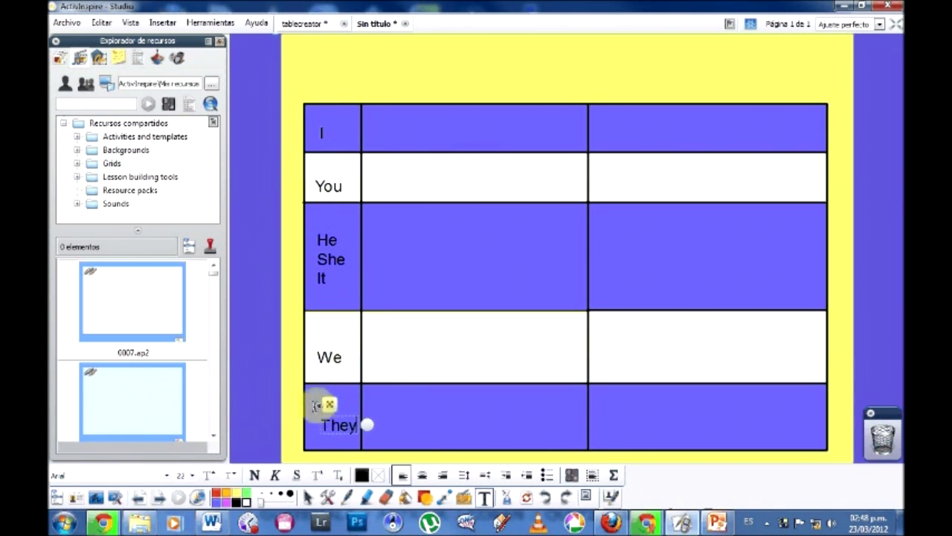
pyautogui.write('ey')
# - Reposition the pronoun labels so they line up within their first-column cells
pyautogui.click(307, 496)
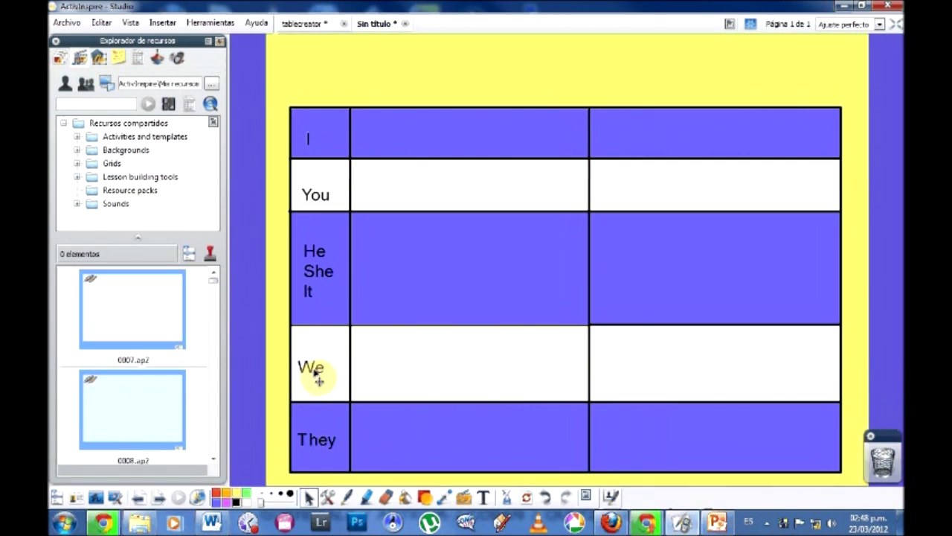
pyautogui.moveTo(312, 293); pyautogui.dragTo(308, 293)
pyautogui.moveTo(318, 196); pyautogui.dragTo(315, 189)
pyautogui.moveTo(308, 140); pyautogui.dragTo(303, 138)
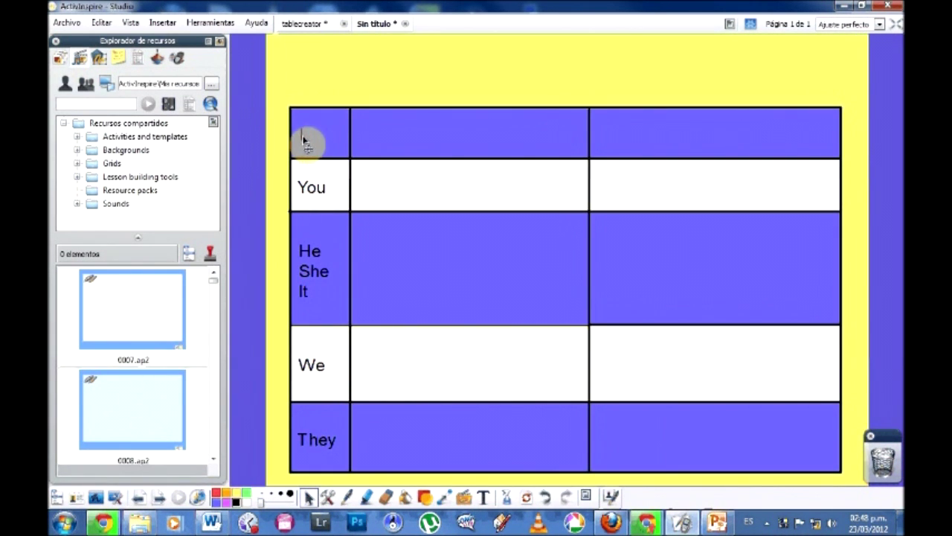
# - Add a second page to the flipchart and fill its background with yellow
pyautogui.click(159, 497)
pyautogui.click(406, 497)
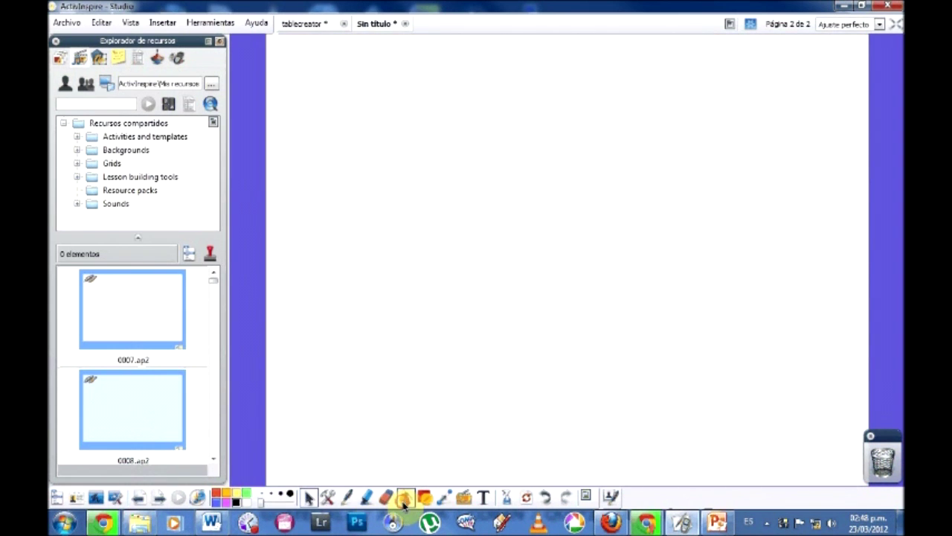
pyautogui.click(236, 493)
pyautogui.click(310, 392)
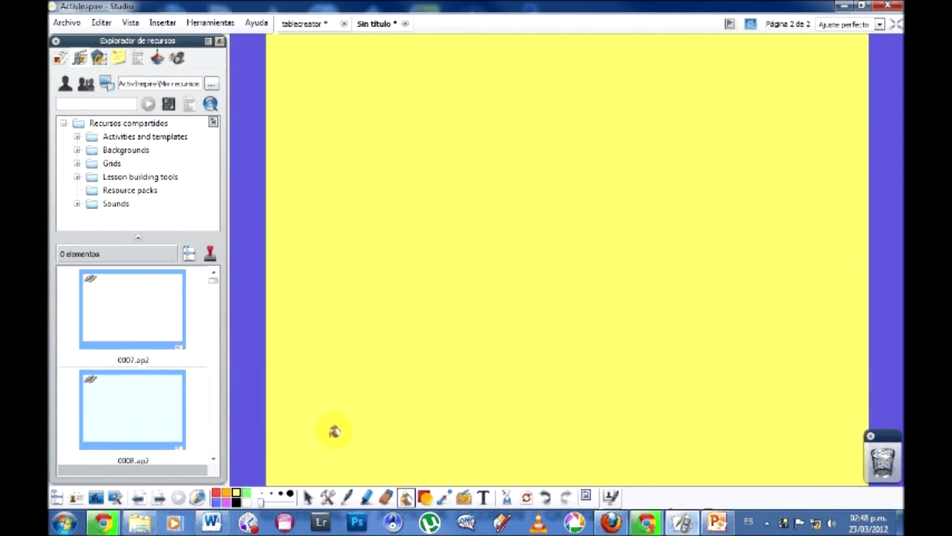
# - Switch to Microsoft Word and insert a table with three columns and five rows in the blank document
pyautogui.click(210, 524)
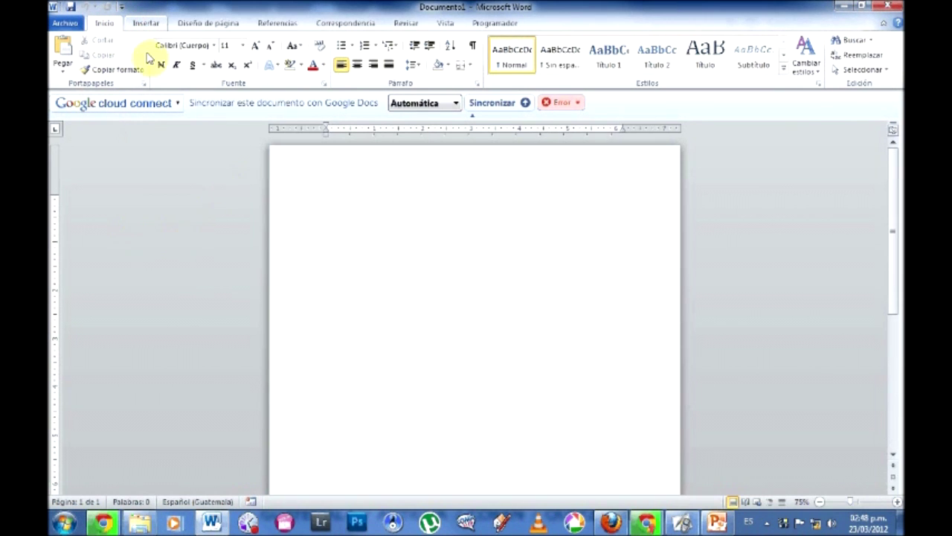
pyautogui.click(146, 23)
pyautogui.click(160, 52)
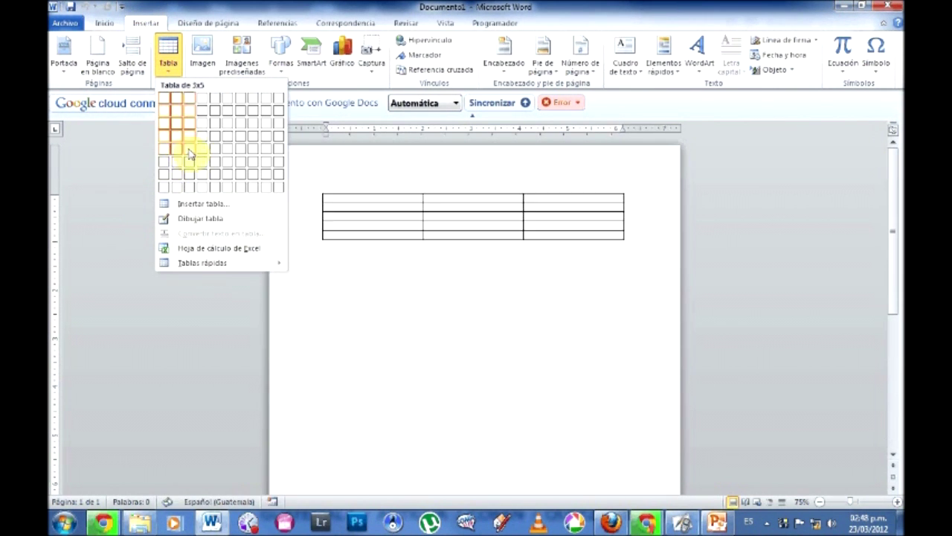
pyautogui.click(189, 152)
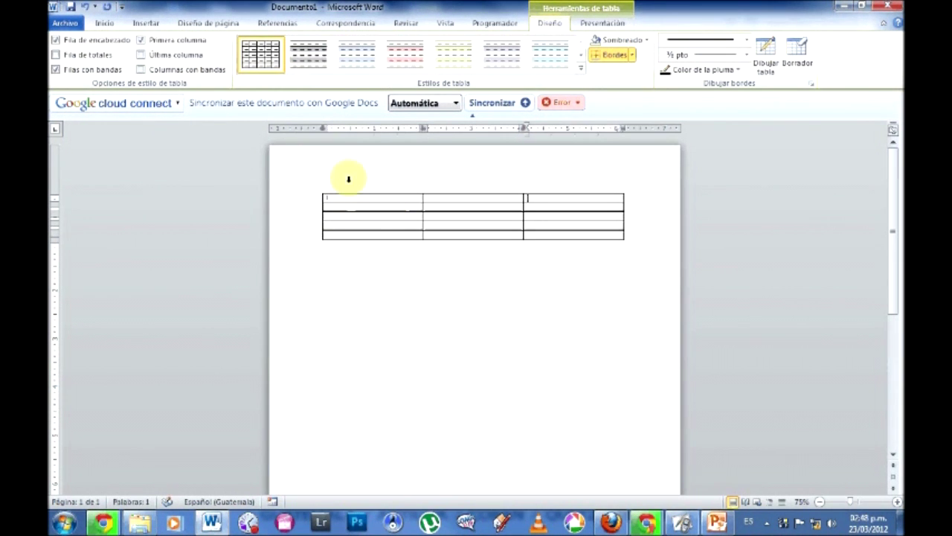
# - Fill the first column with the pronouns I, You, He/She/It on separate lines in one cell, We, and They
pyautogui.write('You')
pyautogui.press('Tab')
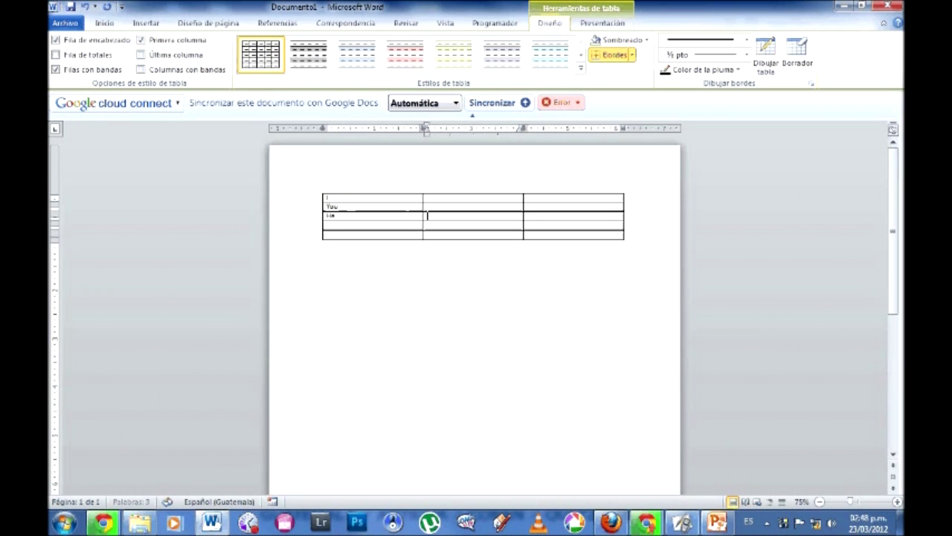
pyautogui.write('He')
pyautogui.press('Return')
pyautogui.write('She')
pyautogui.press('Return')
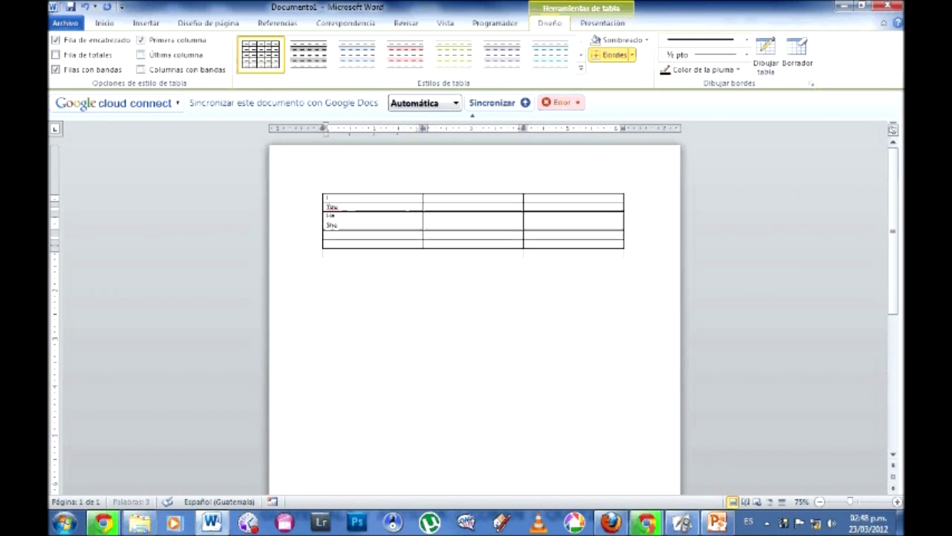
pyautogui.write('It')
pyautogui.press('Down')
pyautogui.write('We')
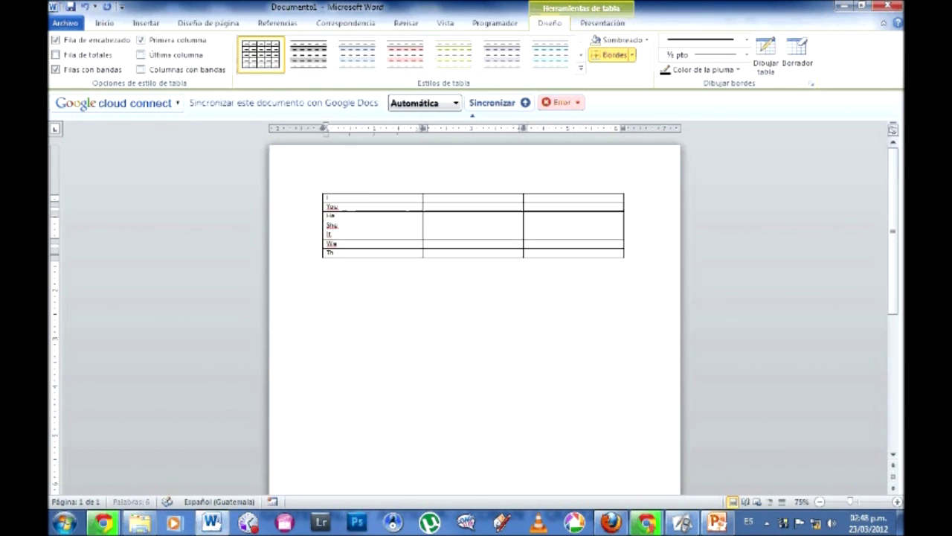
# - Select the whole table and enlarge its text to font size 36
pyautogui.click(318, 192)
pyautogui.scroll(7, 171, 56)
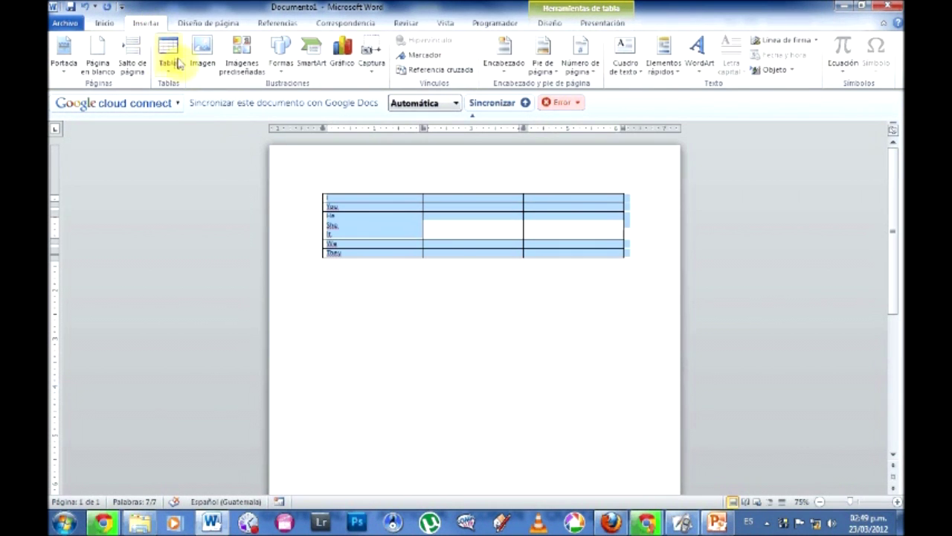
pyautogui.scroll(1, 239, 56)
pyautogui.click(253, 47)
pyautogui.click(252, 47)
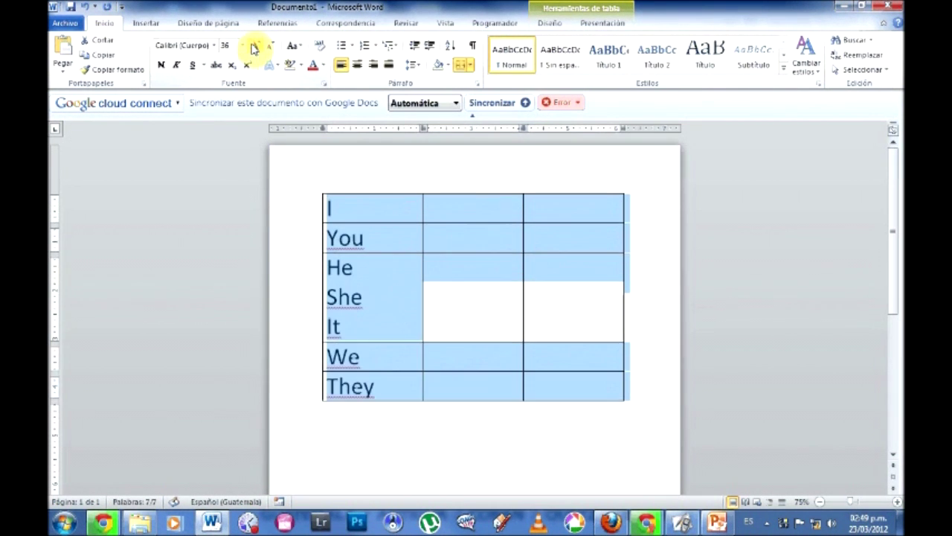
# - Reduce the table text to font size 28 and rebalance the column widths by narrowing the pronoun column
pyautogui.click(270, 46)
pyautogui.moveTo(424, 206); pyautogui.dragTo(379, 206)
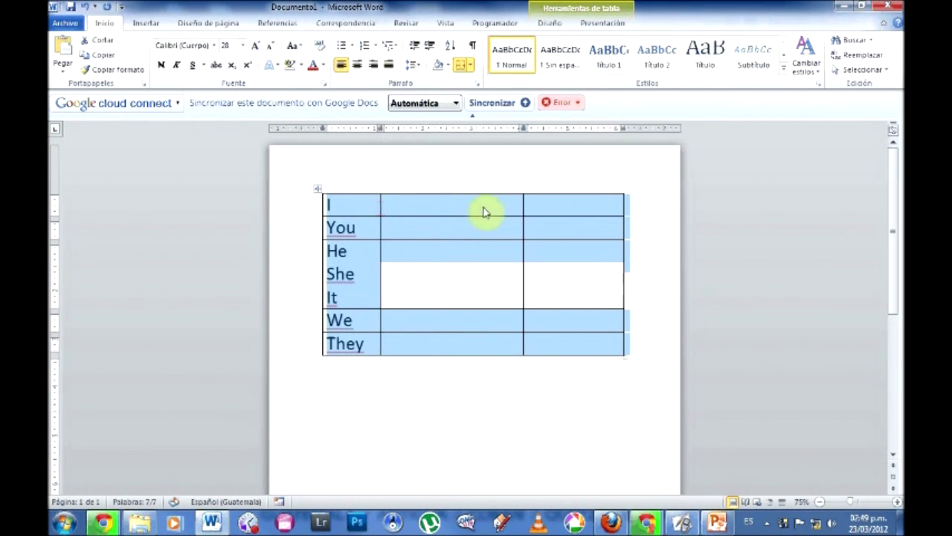
pyautogui.moveTo(522, 203); pyautogui.dragTo(501, 203)
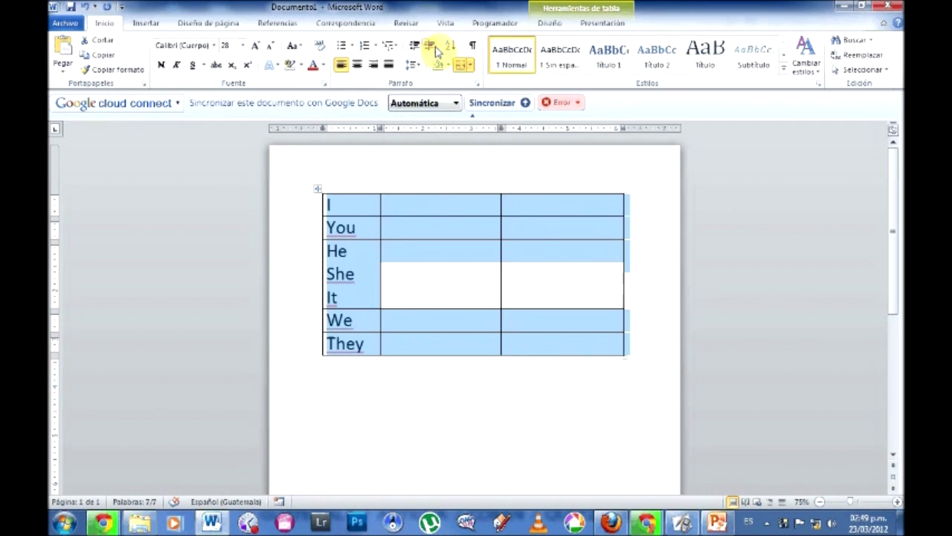
# - Apply a blue table style with vertical dividers and banded rows to the Word table
pyautogui.scroll(-8, 439, 52)
pyautogui.click(581, 73)
pyautogui.scroll(-3, 585, 183)
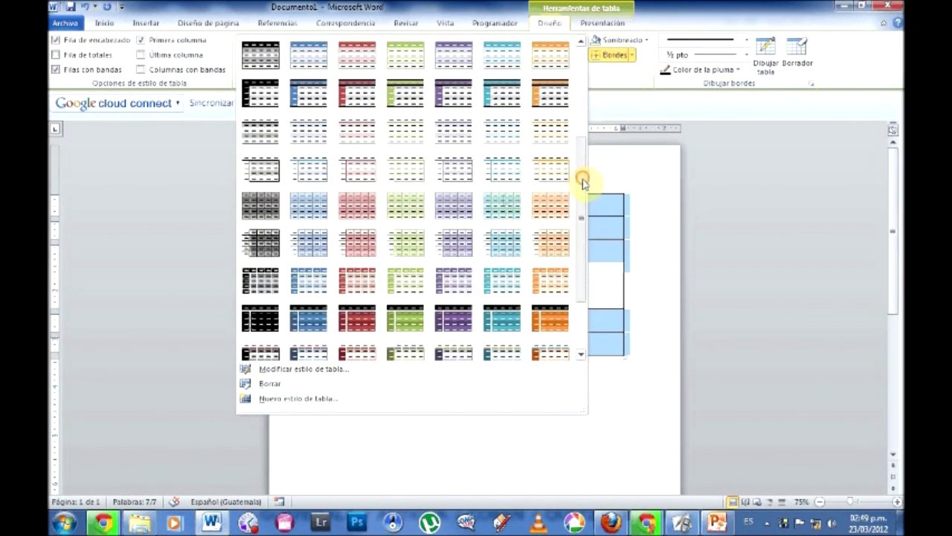
pyautogui.click(312, 208)
pyautogui.click(651, 255)
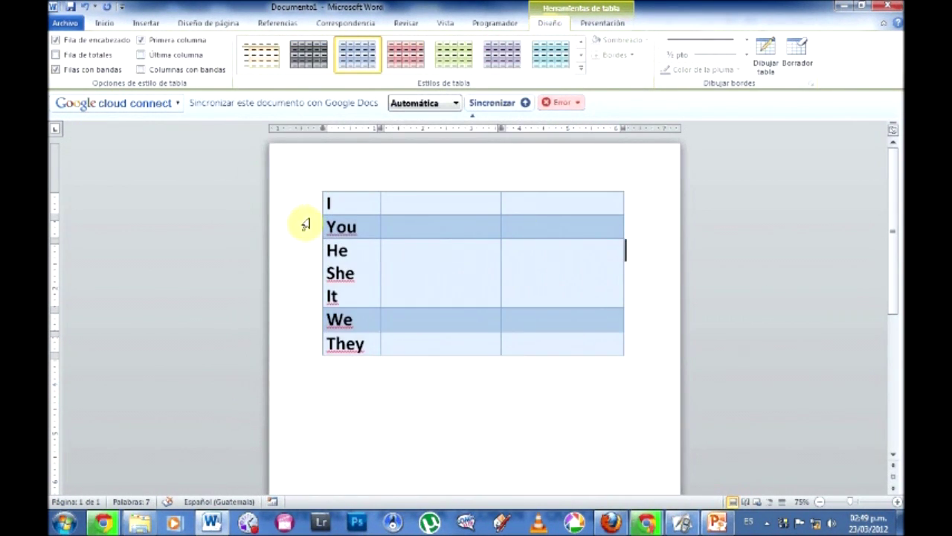
pyautogui.click(570, 446)
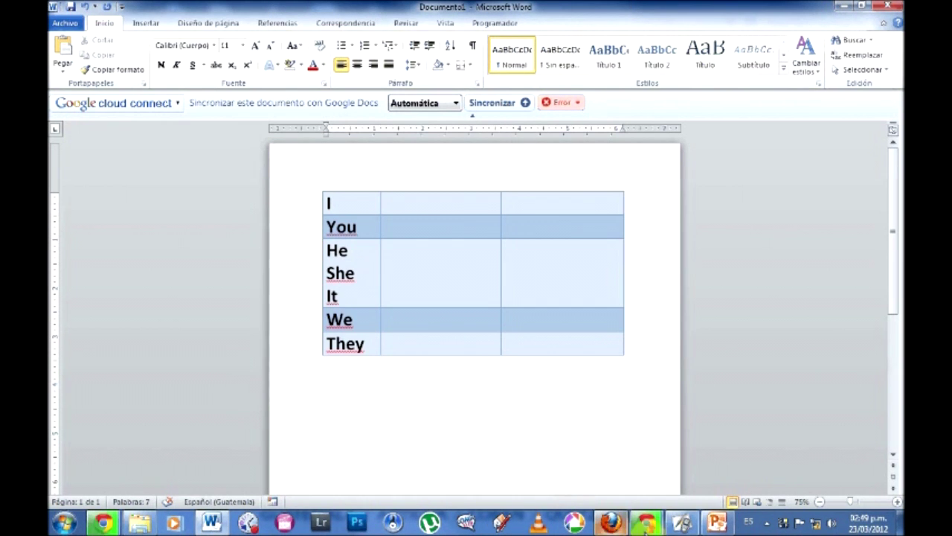
# - Switch to ActivInspire, enter its desktop mode over the Word document and start an area camera snapshot of the table
pyautogui.hotkey('alt', 'Tab')
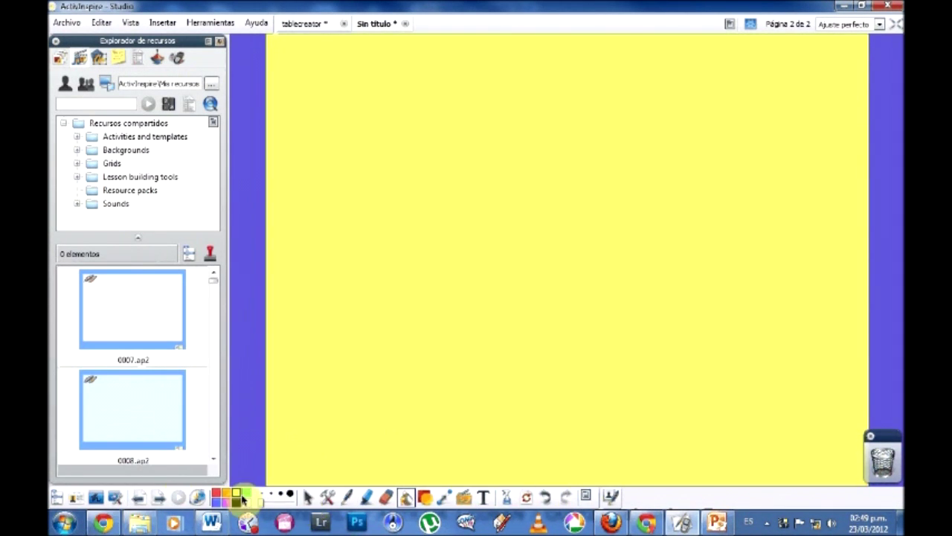
pyautogui.hotkey('alt', 'Tab')
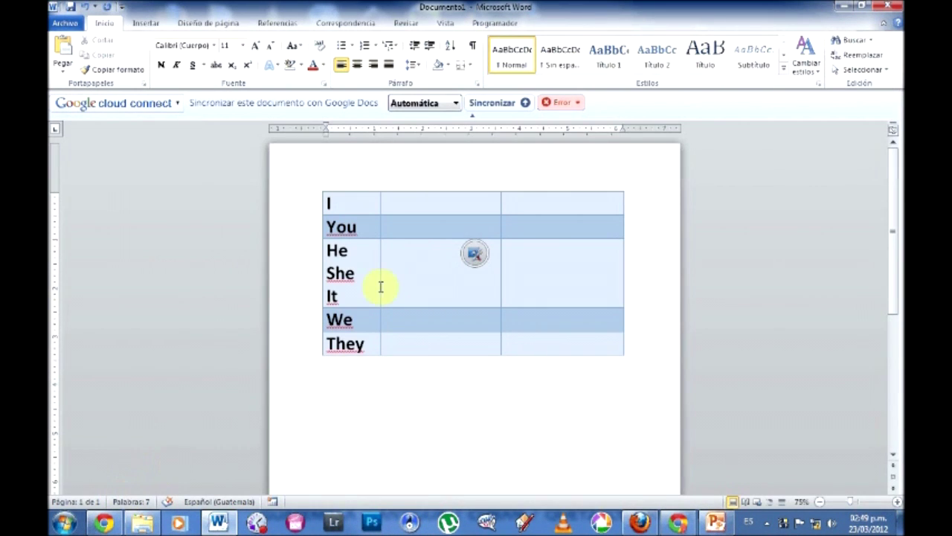
pyautogui.rightClick(474, 253)
pyautogui.moveTo(424, 256); pyautogui.dragTo(180, 255)
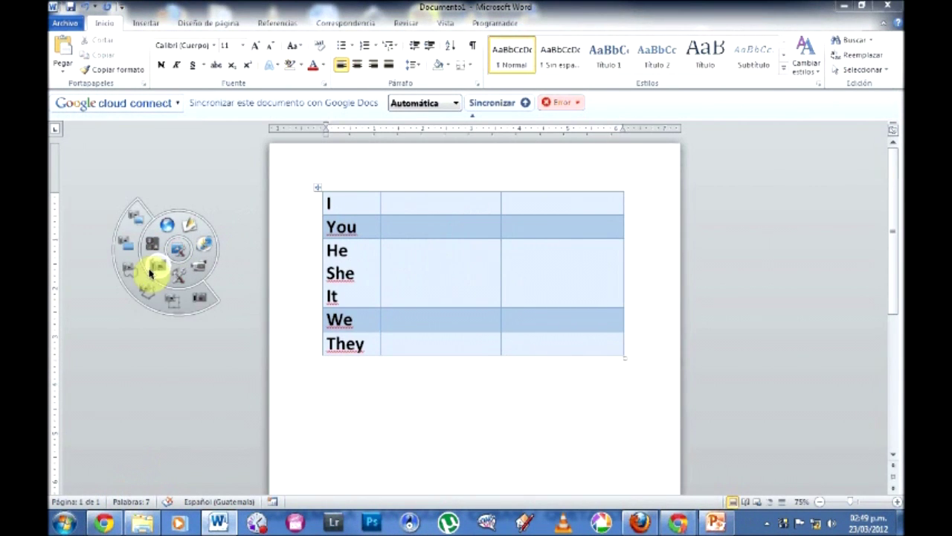
pyautogui.click(177, 309)
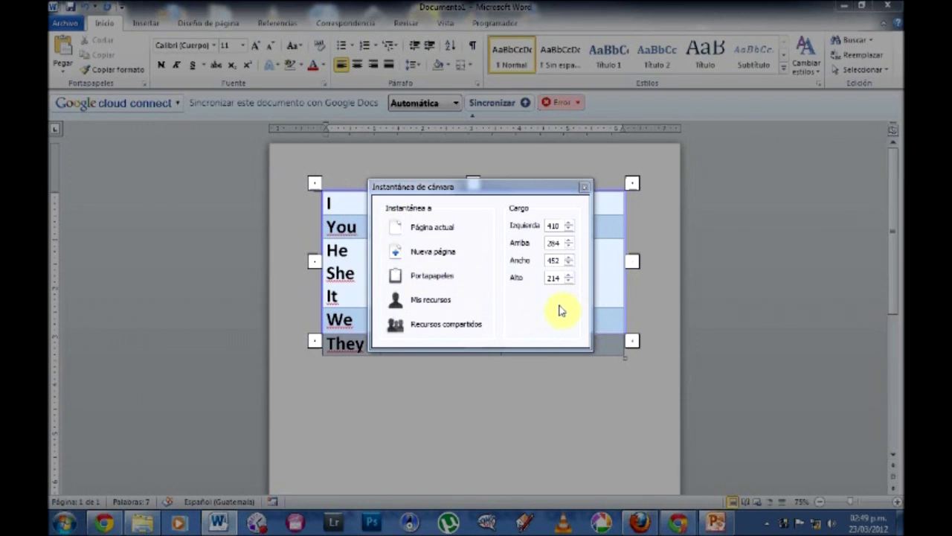
# - Extend the snapshot area down to include the They row, send the capture to the current flipchart page and return to ActivInspire
pyautogui.moveTo(513, 194); pyautogui.dragTo(835, 191)
pyautogui.moveTo(474, 341); pyautogui.dragTo(474, 361)
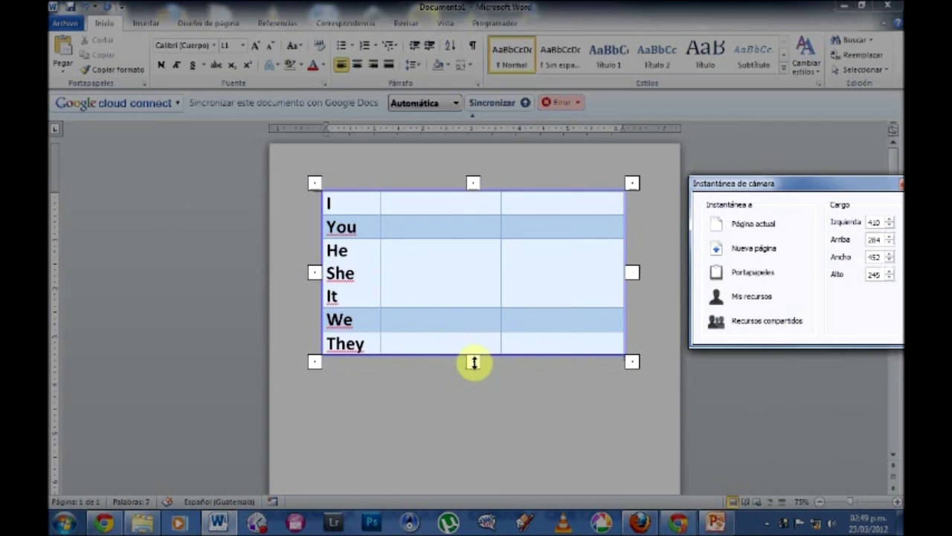
pyautogui.click(755, 236)
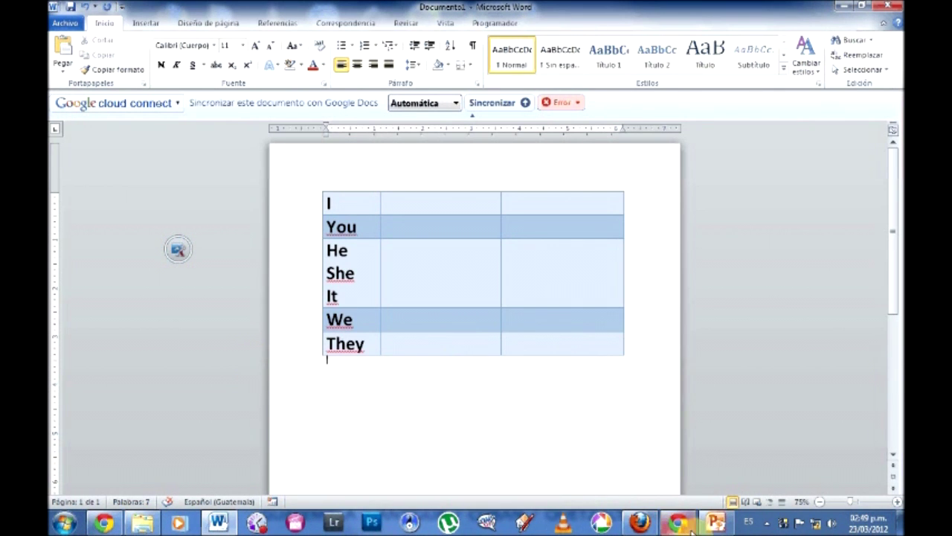
pyautogui.click(178, 250)
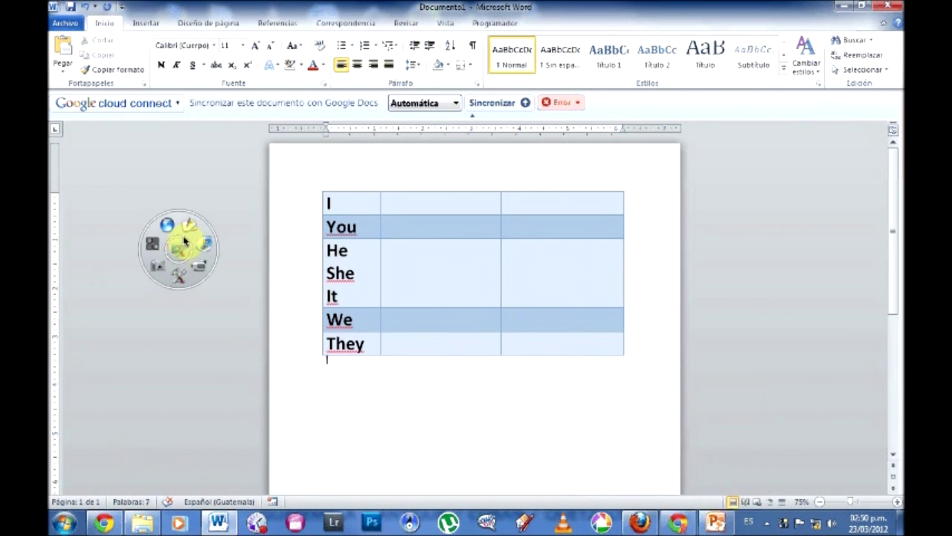
pyautogui.click(184, 240)
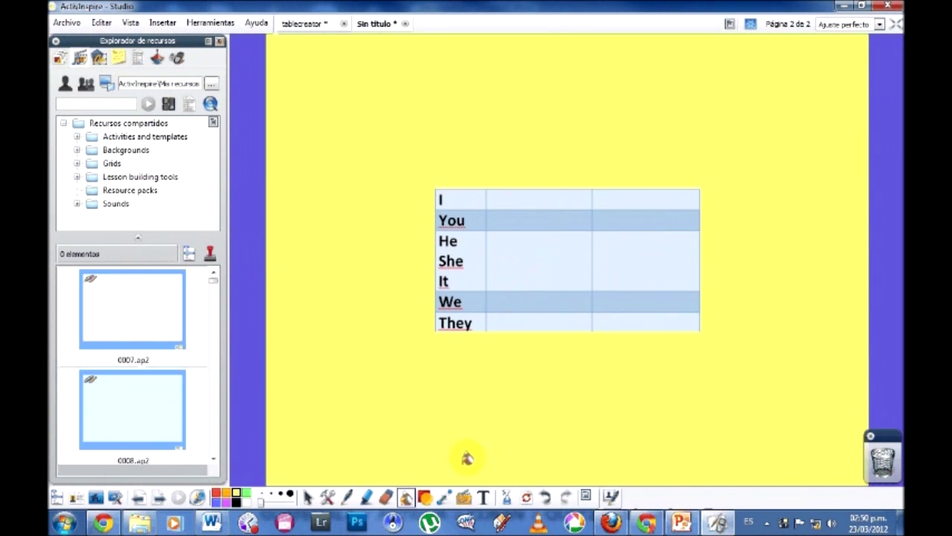
# - Reposition and enlarge the table picture to span most of the yellow page's width, and add a third page to the flipchart
pyautogui.click(308, 496)
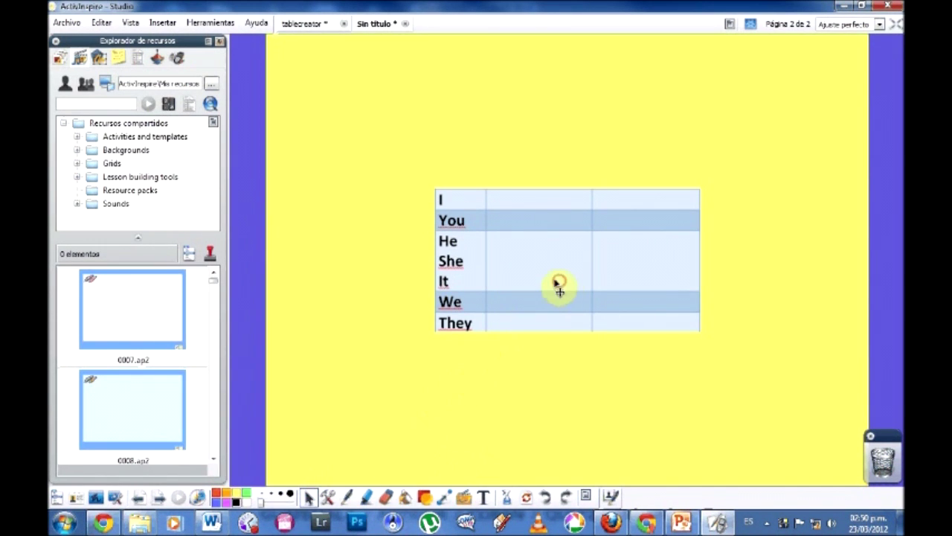
pyautogui.moveTo(558, 284); pyautogui.dragTo(444, 214)
pyautogui.moveTo(571, 253); pyautogui.dragTo(842, 425)
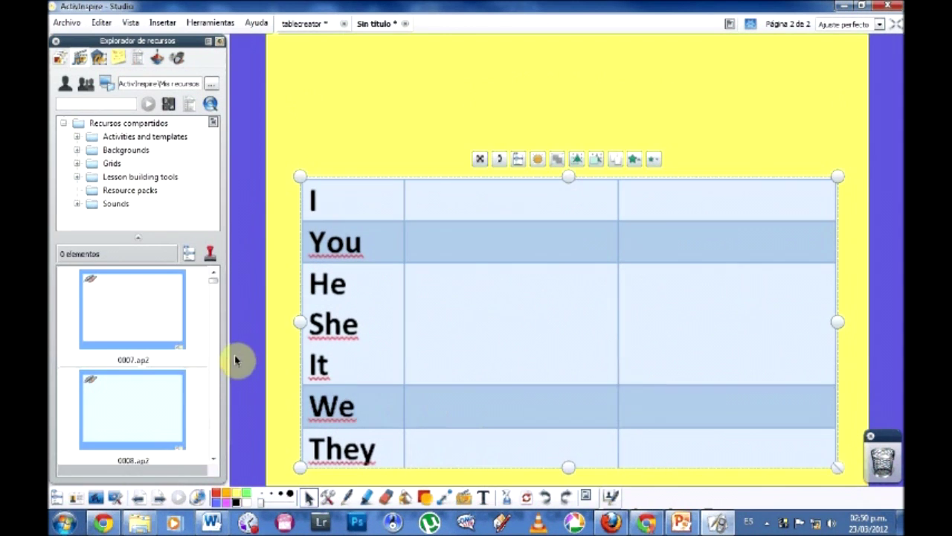
pyautogui.click(273, 365)
pyautogui.click(157, 498)
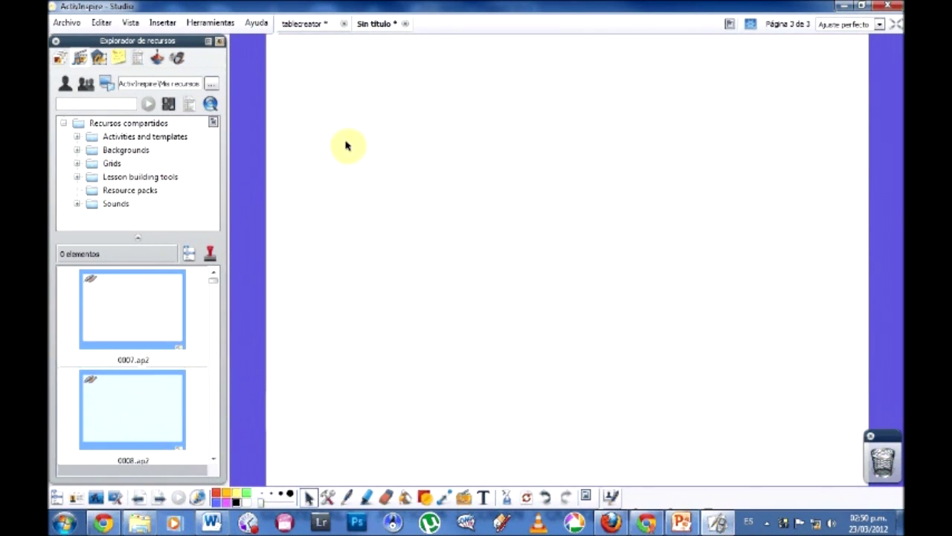
# - Switch to PowerPoint and insert a table with three columns and five rows on the blank slide
pyautogui.click(683, 523)
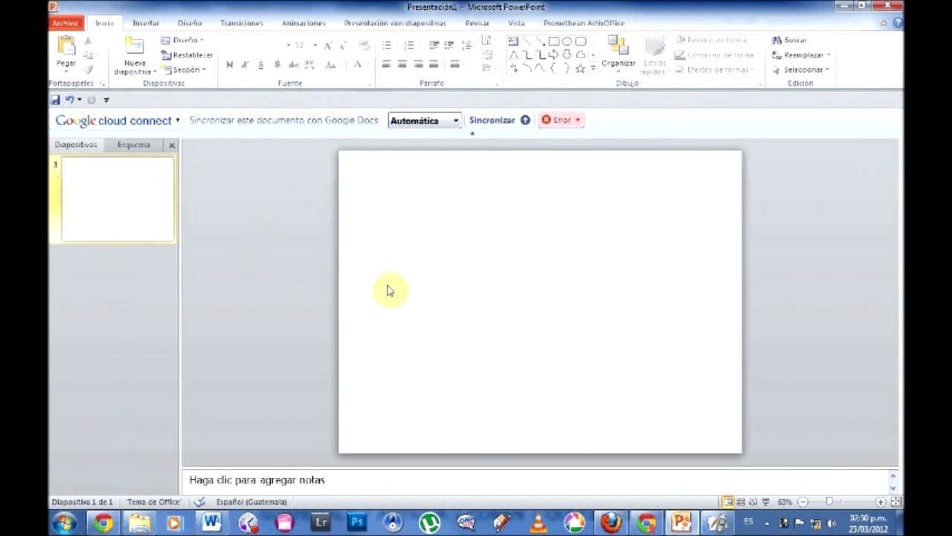
pyautogui.click(147, 24)
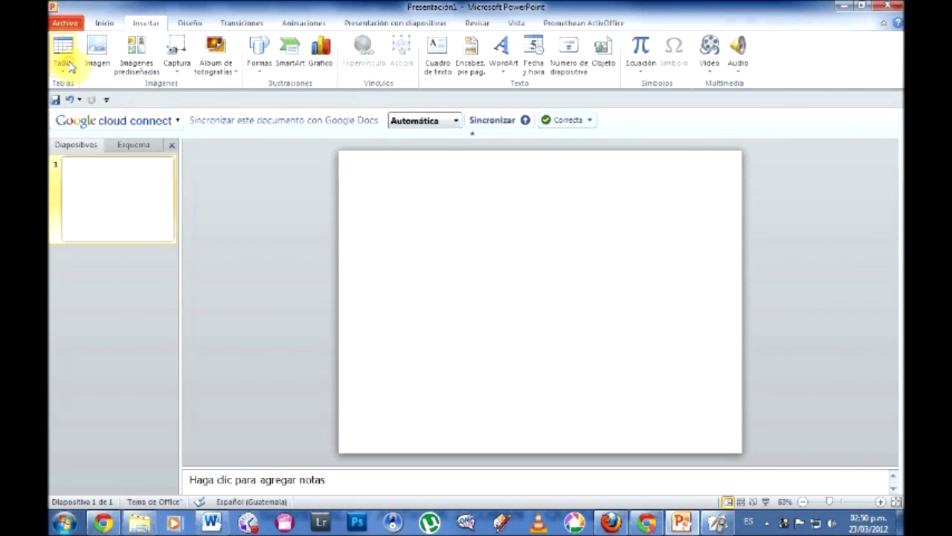
pyautogui.click(64, 59)
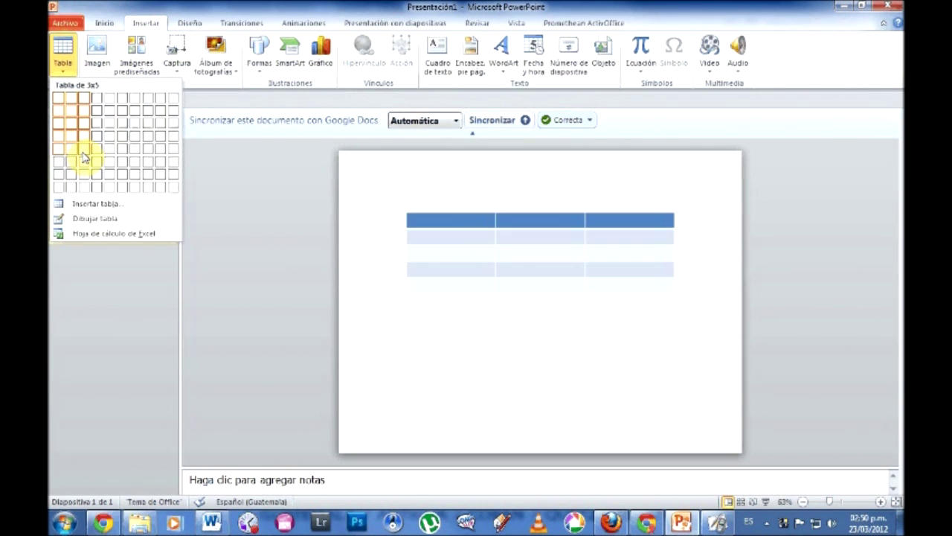
pyautogui.click(83, 157)
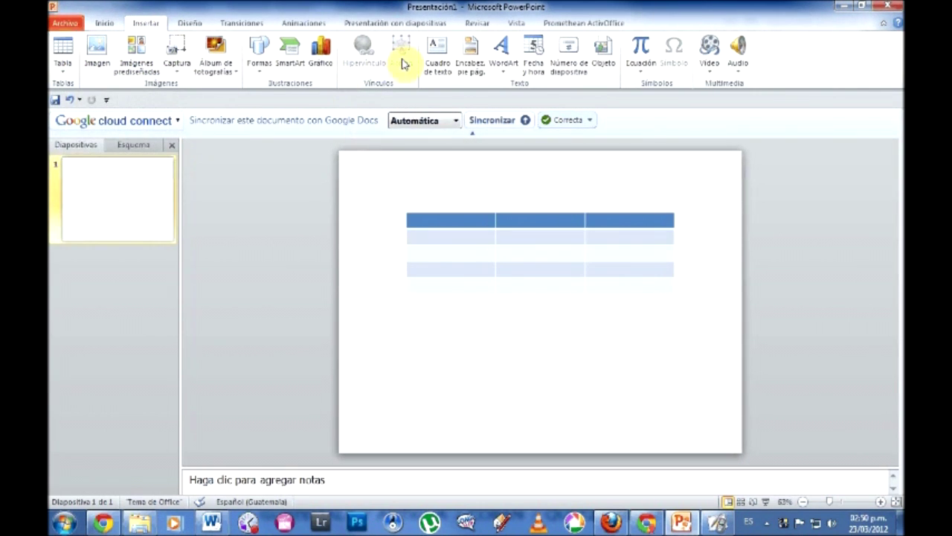
# - Apply the turquoise medium table style with grid lines and banded rows to the slide's table
pyautogui.click(577, 74)
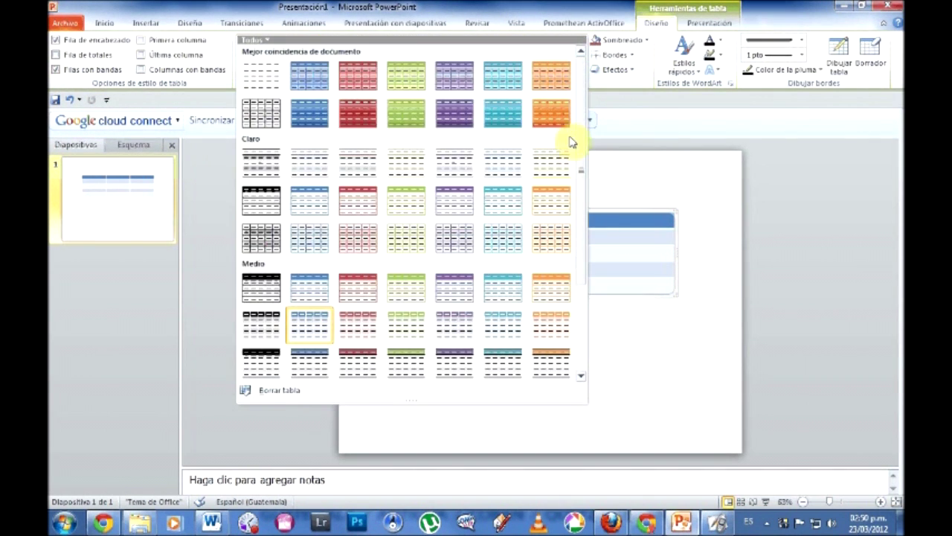
pyautogui.moveTo(574, 142); pyautogui.dragTo(582, 255)
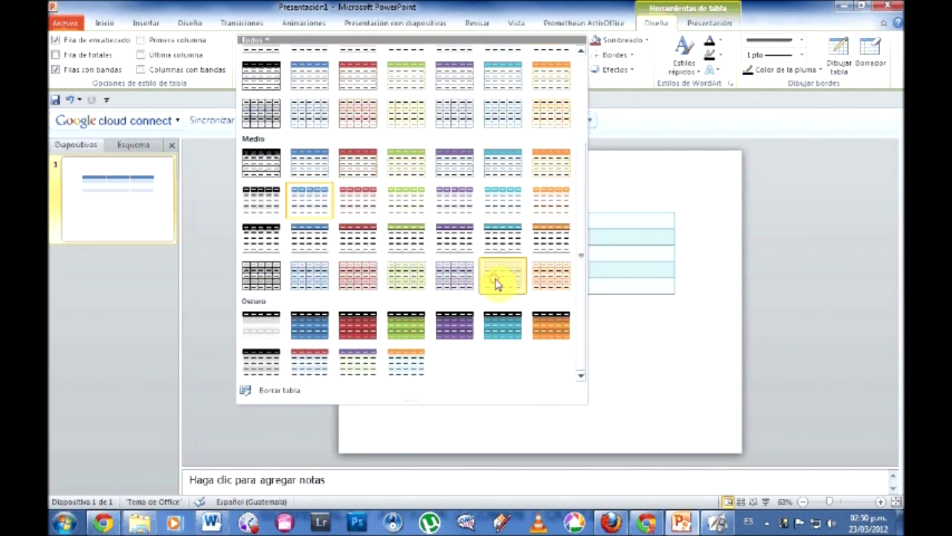
pyautogui.click(497, 278)
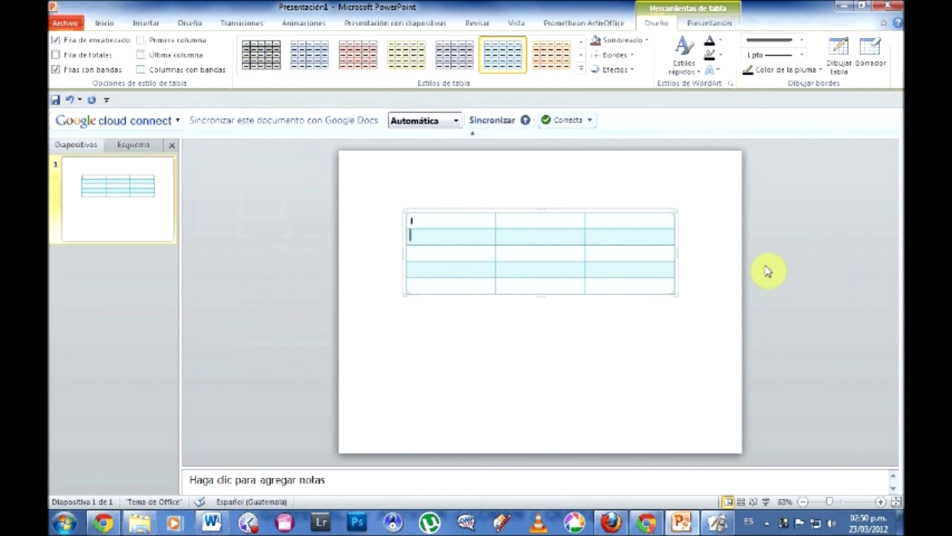
# - Fill the first column below I with You, He/She/It on separate lines in one cell, We, and They
pyautogui.write('You')
pyautogui.press('Down')
pyautogui.write('He')
pyautogui.press('Return')
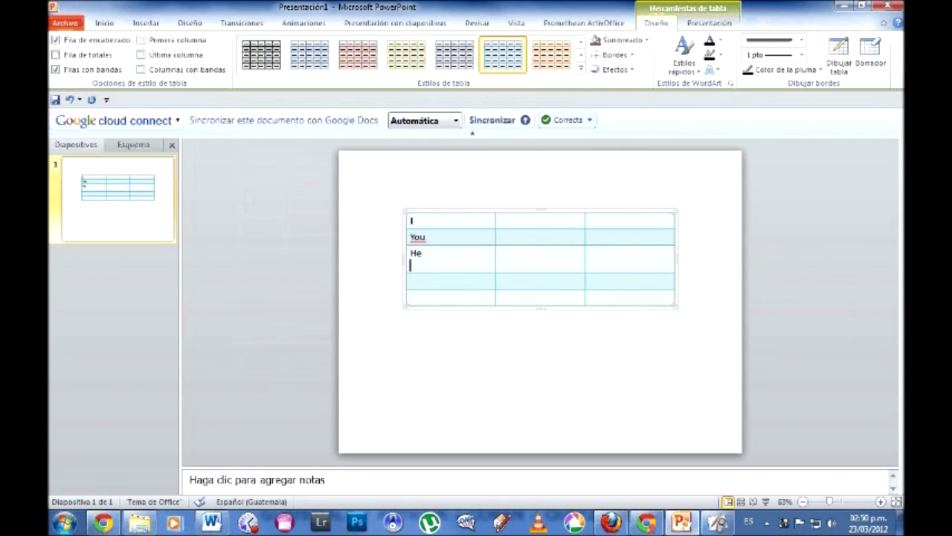
pyautogui.write('She')
pyautogui.press('Return')
pyautogui.write('It')
pyautogui.press('Down')
pyautogui.write('We')
pyautogui.press('Tab')
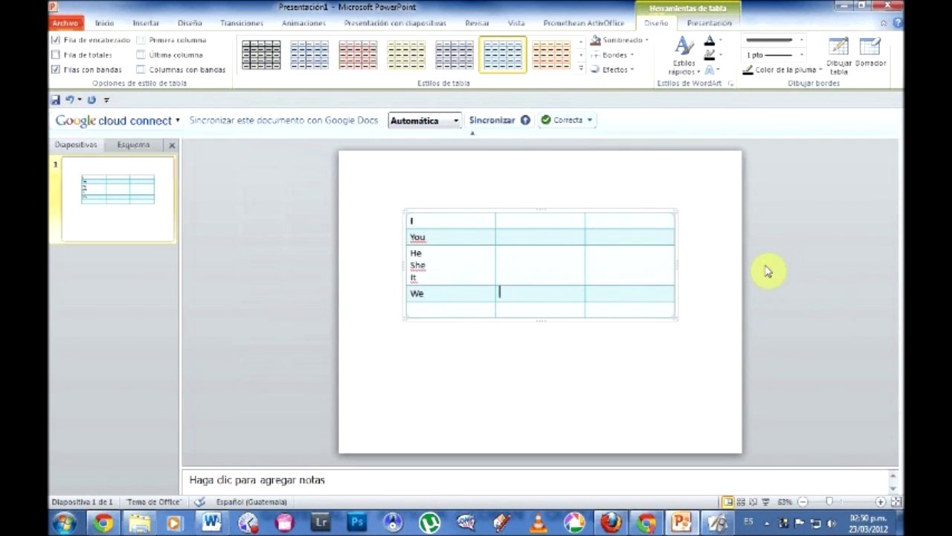
pyautogui.write('They')
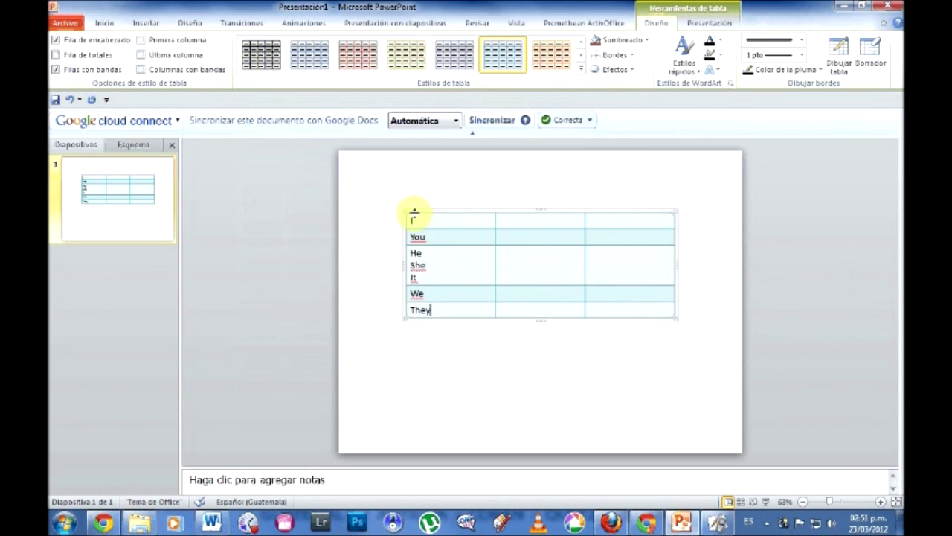
# - Enlarge the pronoun column's text by four size increments and rebalance the column widths by narrowing that column
pyautogui.click(401, 183)
pyautogui.moveTo(408, 221); pyautogui.dragTo(404, 315)
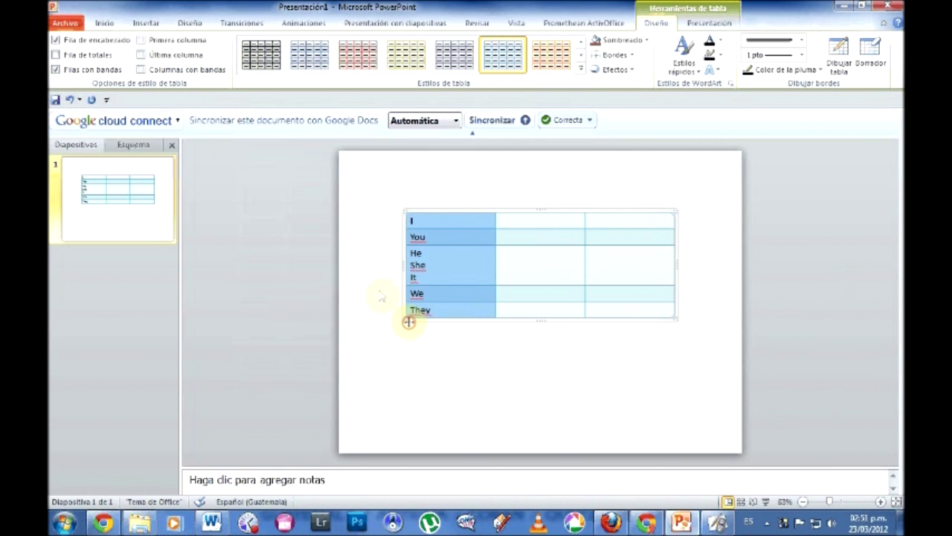
pyautogui.click(112, 23)
pyautogui.click(332, 47)
pyautogui.click(332, 47)
pyautogui.click(332, 47)
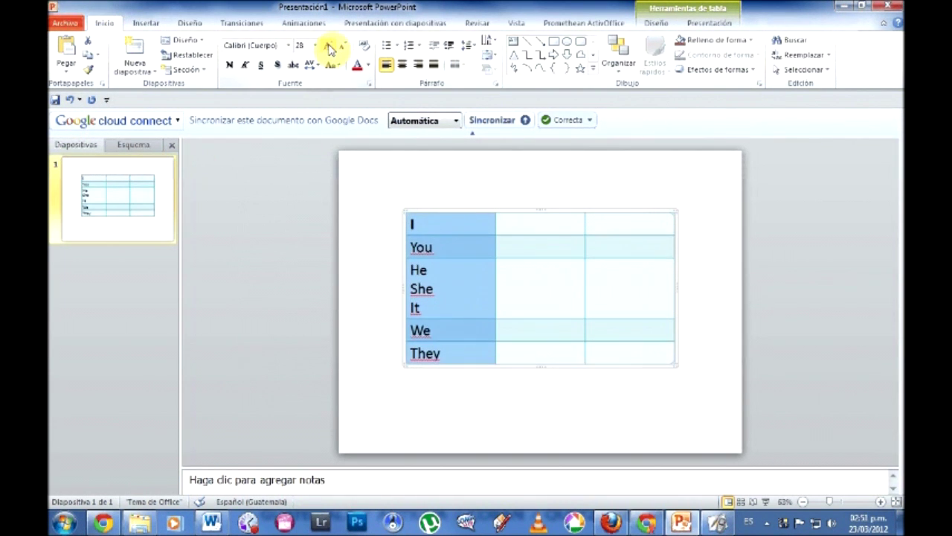
pyautogui.click(330, 46)
pyautogui.moveTo(496, 237); pyautogui.dragTo(460, 240)
pyautogui.moveTo(572, 242); pyautogui.dragTo(563, 242)
# - Copy the slide's table, switch to ActivInspire and paste it on the third flipchart page
pyautogui.rightClick(471, 210)
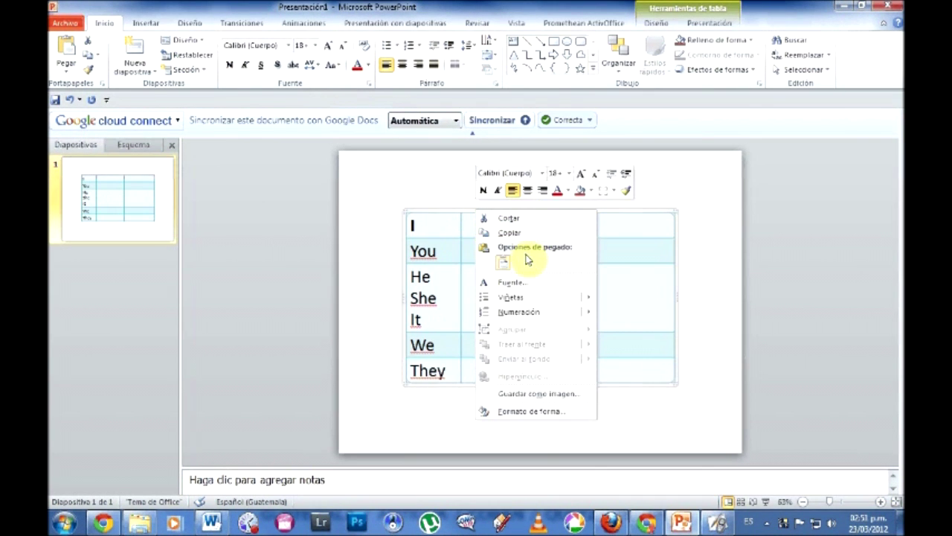
pyautogui.click(512, 233)
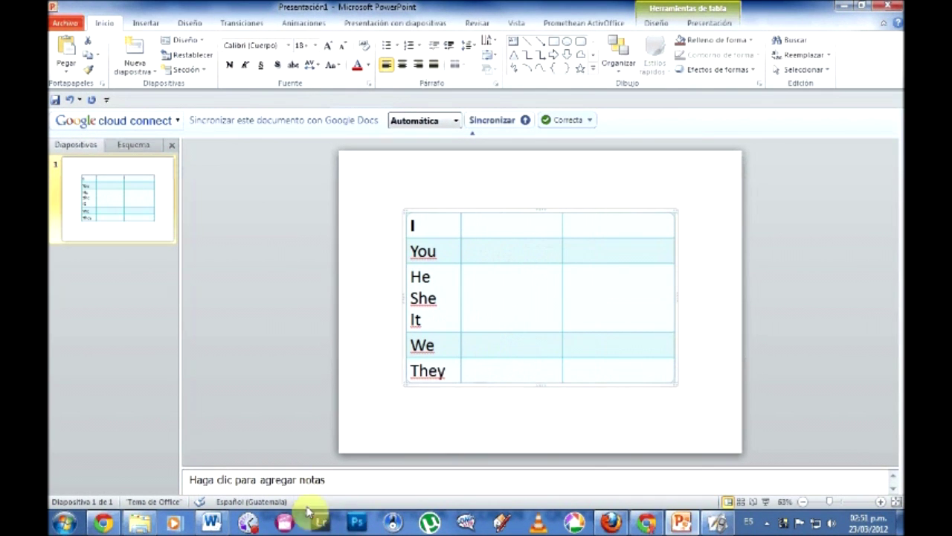
pyautogui.click(718, 523)
pyautogui.rightClick(393, 183)
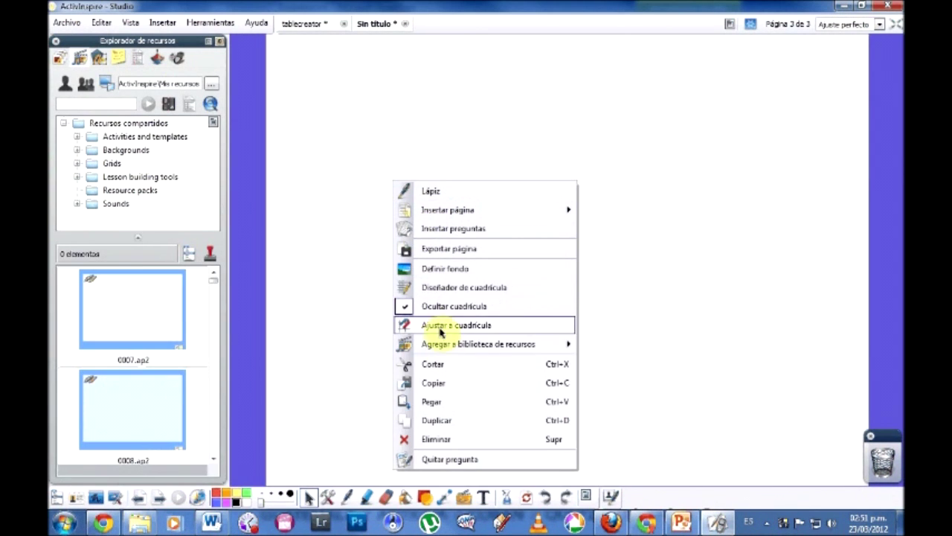
pyautogui.click(437, 401)
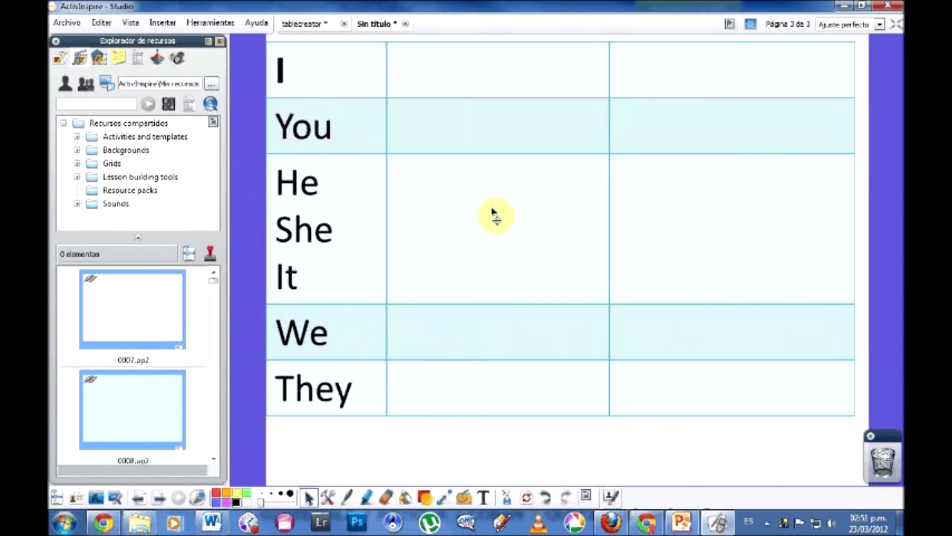
# - Resize and reposition the pasted table so it nearly spans the page's width, leaving blank space above it
pyautogui.click(498, 207)
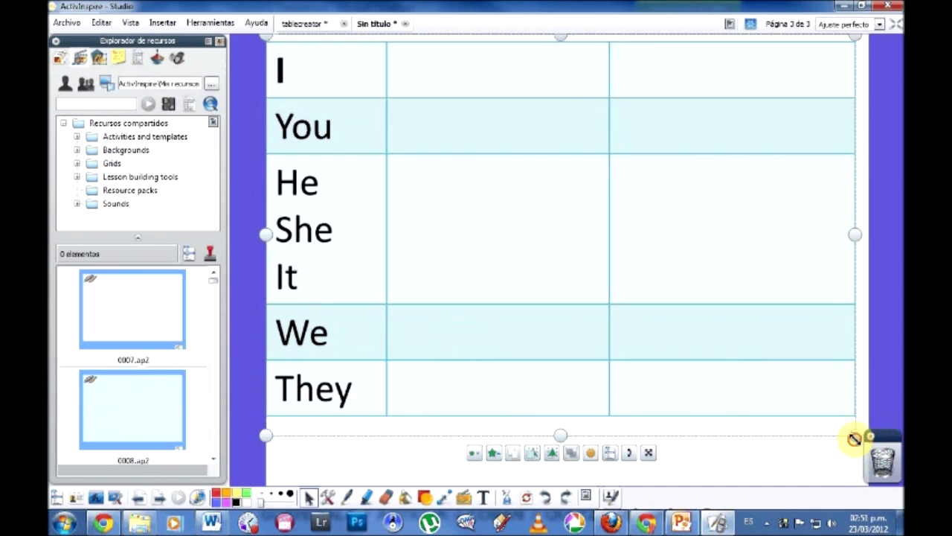
pyautogui.moveTo(854, 437); pyautogui.dragTo(747, 384)
pyautogui.moveTo(570, 302); pyautogui.dragTo(554, 325)
pyautogui.moveTo(798, 459); pyautogui.dragTo(852, 465)
pyautogui.moveTo(687, 402); pyautogui.dragTo(688, 395)
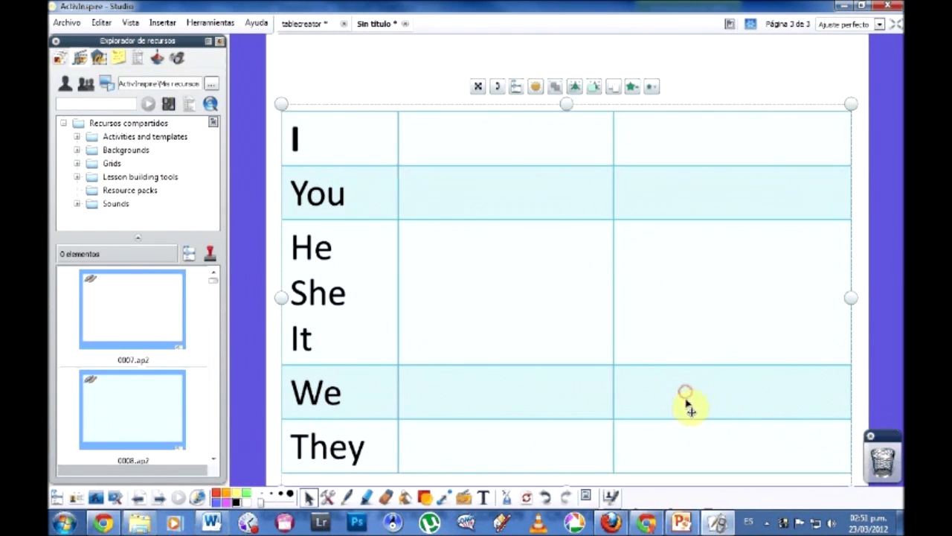
pyautogui.click(424, 74)
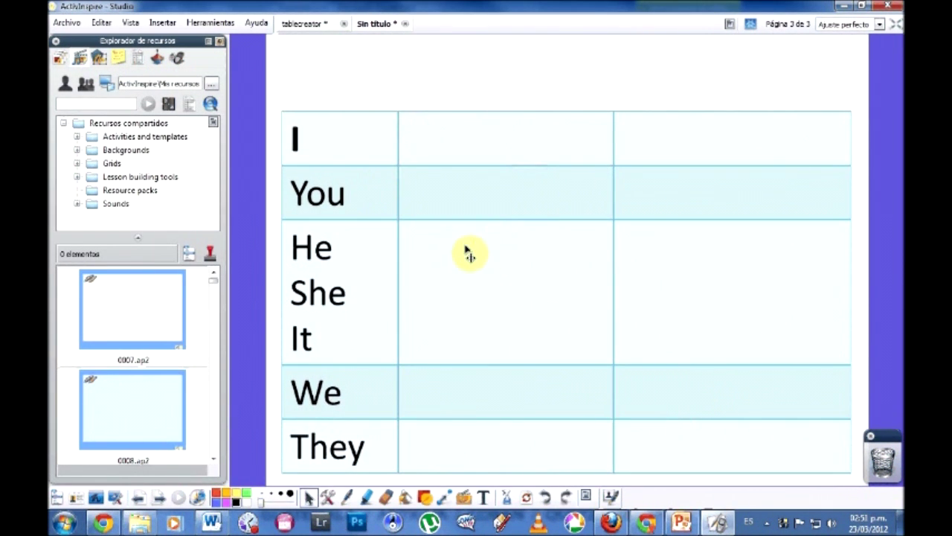
# - Fill the third page's background with yellow around the pasted table
pyautogui.click(513, 249)
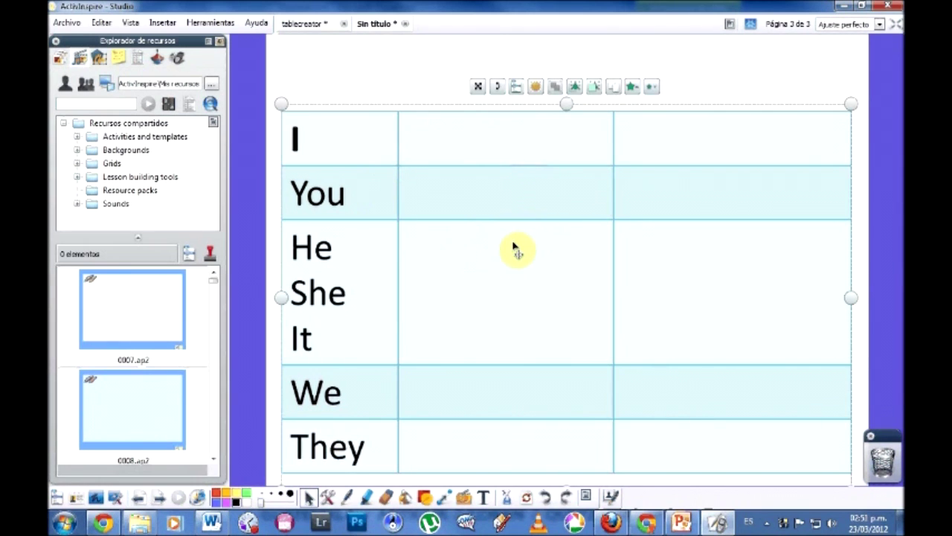
pyautogui.click(382, 70)
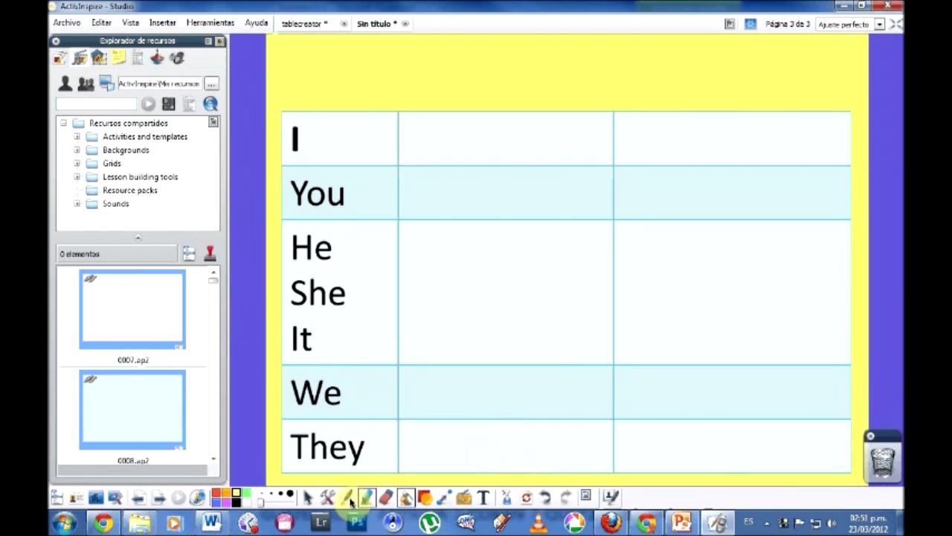
# - Add a fourth page and place the three-column template 0030.ap2 from the shared General templates folder on it
pyautogui.click(158, 498)
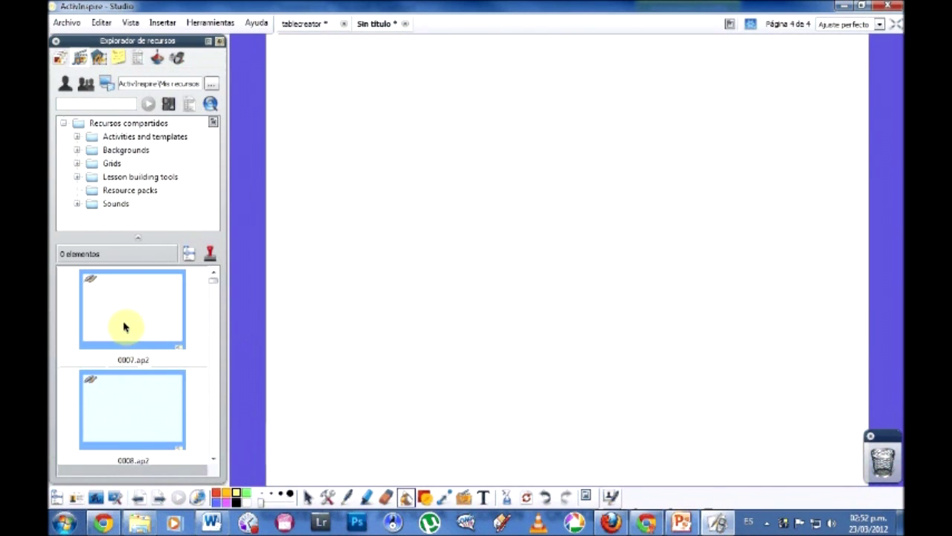
pyautogui.click(76, 137)
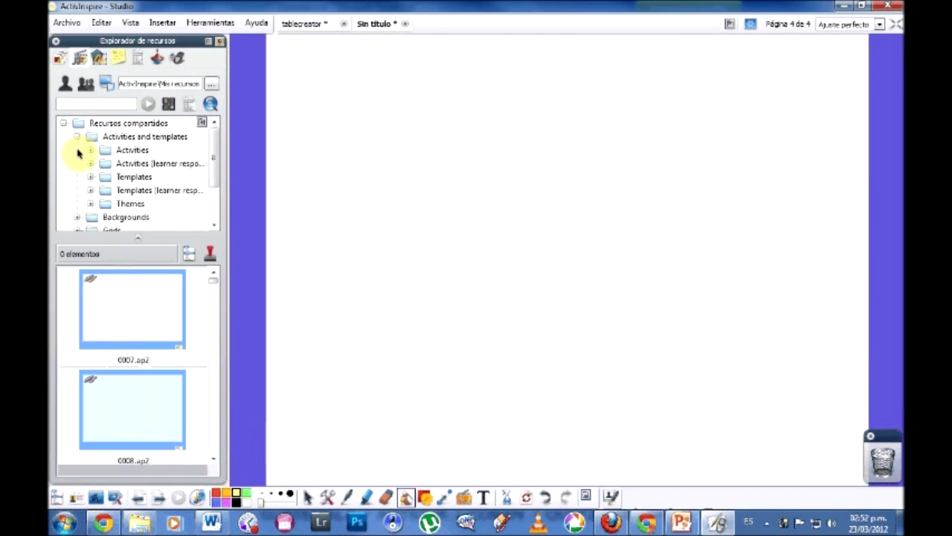
pyautogui.click(90, 178)
pyautogui.click(119, 202)
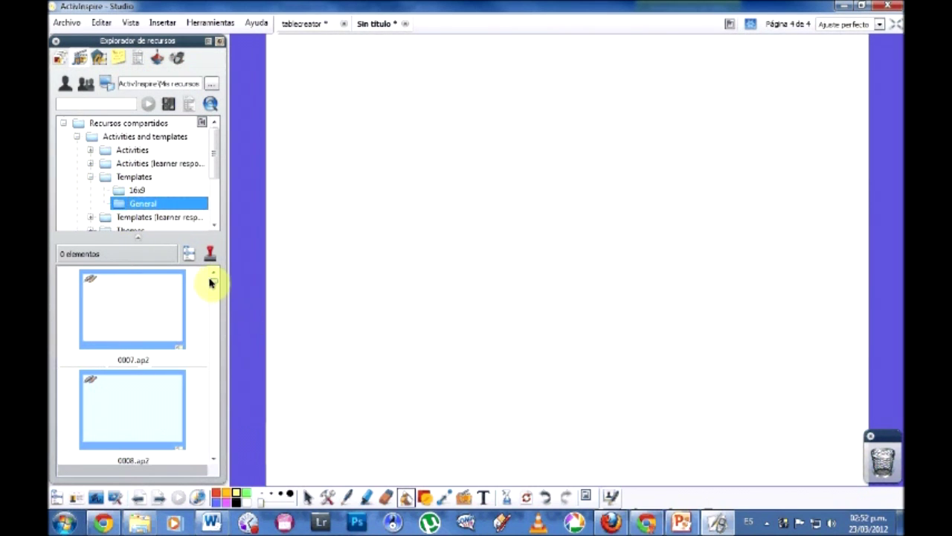
pyautogui.moveTo(211, 289); pyautogui.dragTo(213, 387)
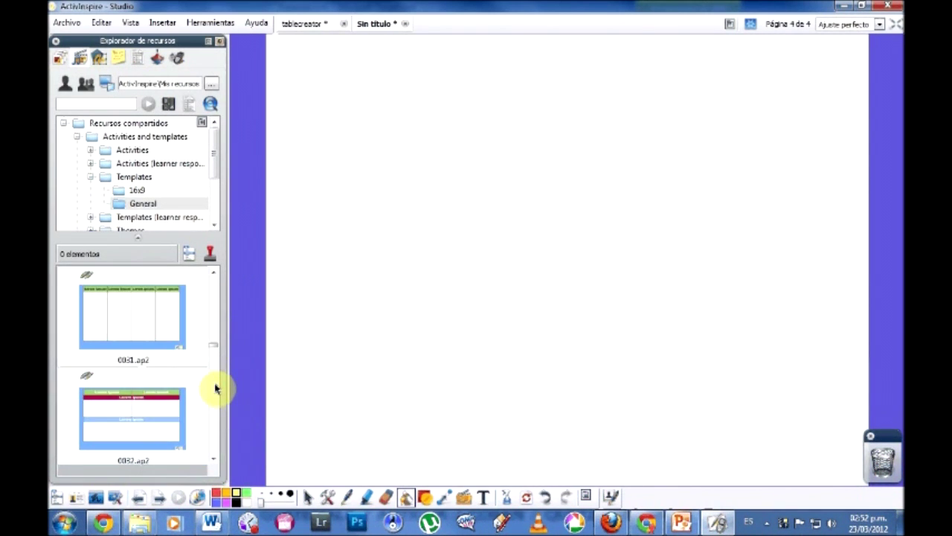
pyautogui.moveTo(213, 340); pyautogui.dragTo(213, 320)
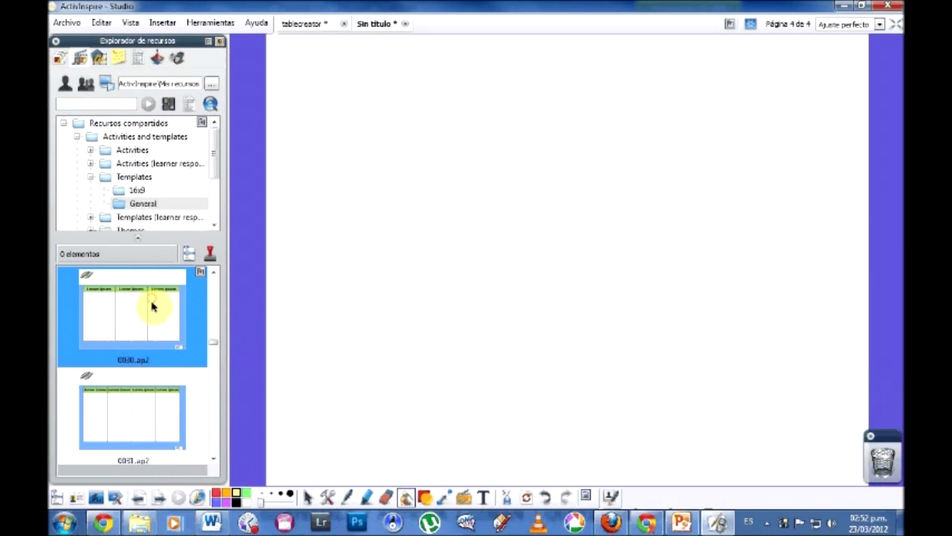
pyautogui.moveTo(134, 308); pyautogui.dragTo(384, 311)
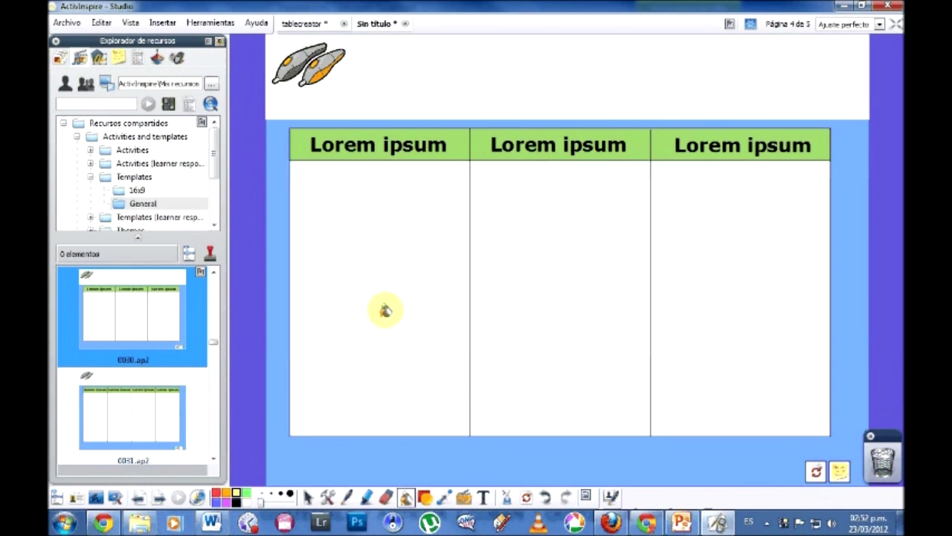
# - Delete the three locked Lorem ipsum heading texts from the template's green header row
pyautogui.click(99, 58)
pyautogui.click(119, 177)
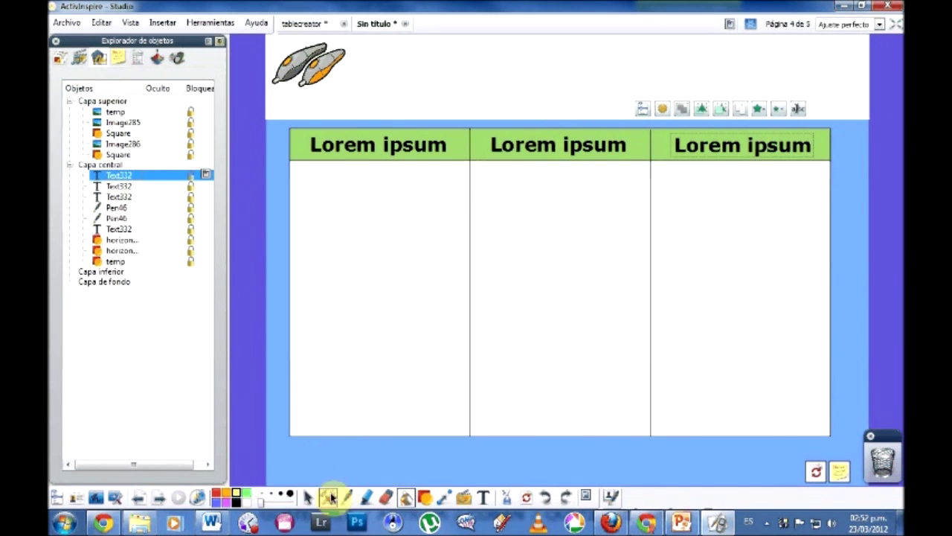
pyautogui.click(310, 497)
pyautogui.click(130, 177)
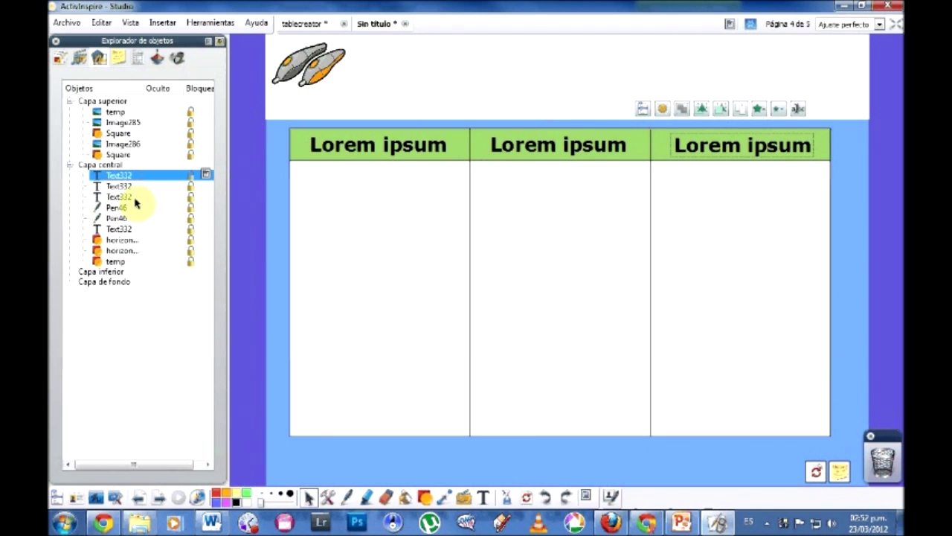
pyautogui.keyDown('shift'); pyautogui.click(134, 197); pyautogui.keyUp('shift')
pyautogui.rightClick(208, 177)
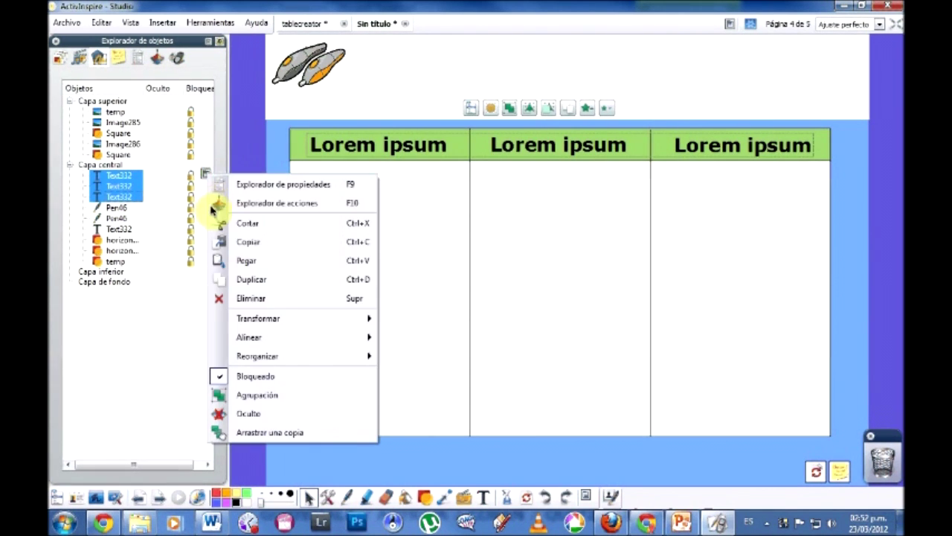
pyautogui.click(248, 301)
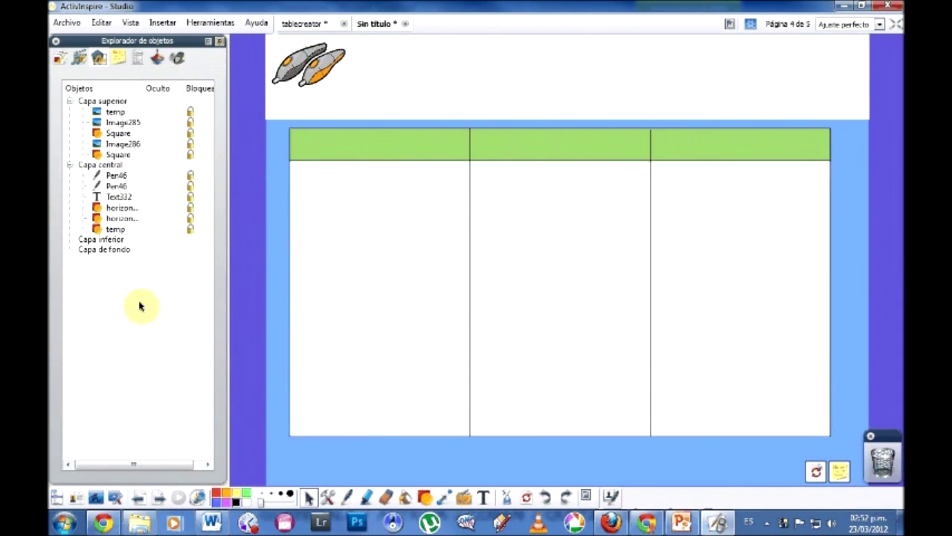
# - Draw four horizontal lines across the template's three columns to divide them into five rows, with the middle row tallest
pyautogui.click(422, 497)
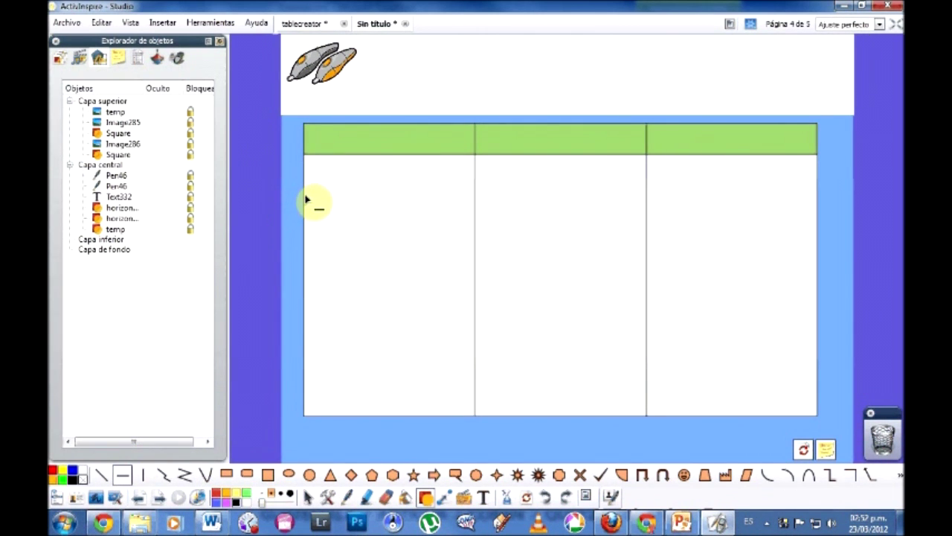
pyautogui.moveTo(303, 195); pyautogui.dragTo(816, 200)
pyautogui.moveTo(305, 247); pyautogui.dragTo(814, 265)
pyautogui.moveTo(304, 330); pyautogui.dragTo(822, 335)
pyautogui.moveTo(304, 378); pyautogui.dragTo(823, 376)
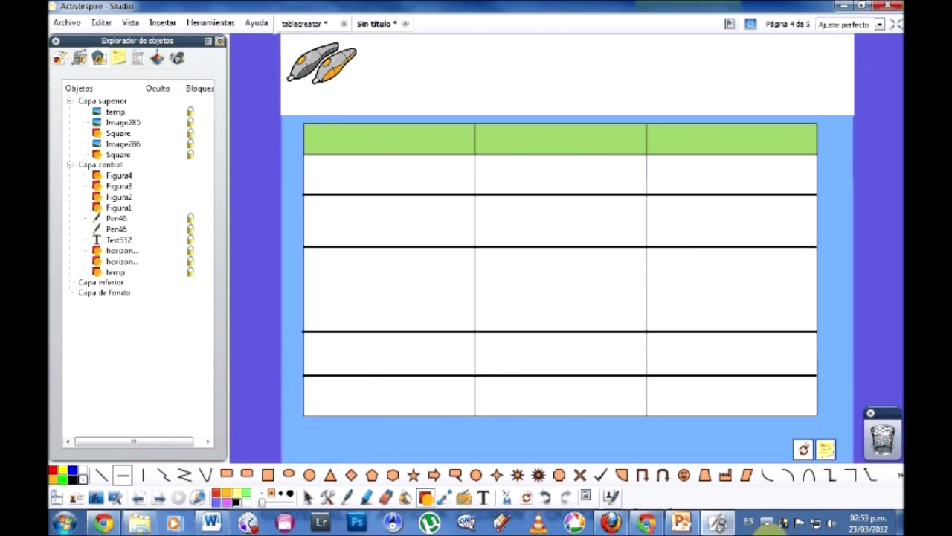
# - Review the tables on pages 1 to 4 of the untitled flipchart one after another
pyautogui.click(137, 500)
pyautogui.click(137, 499)
pyautogui.click(137, 500)
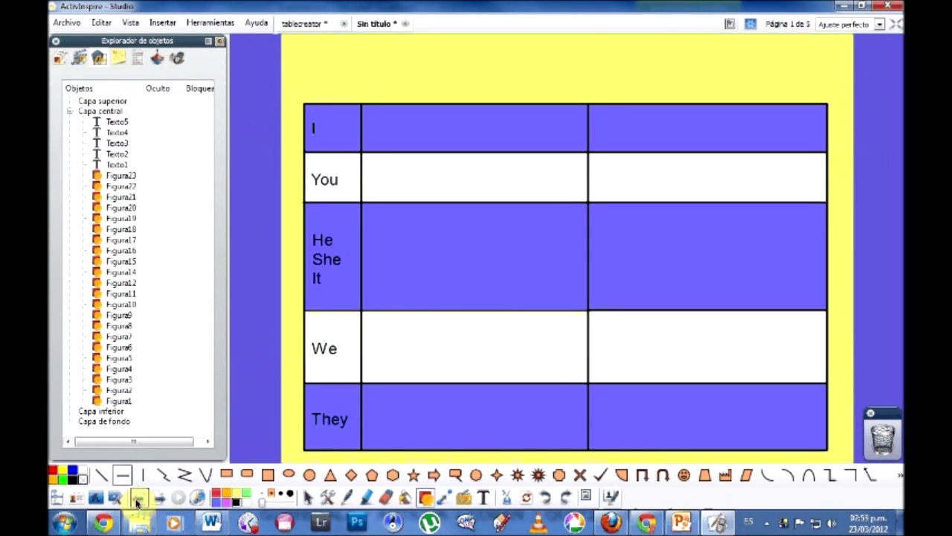
pyautogui.click(60, 58)
pyautogui.click(133, 123)
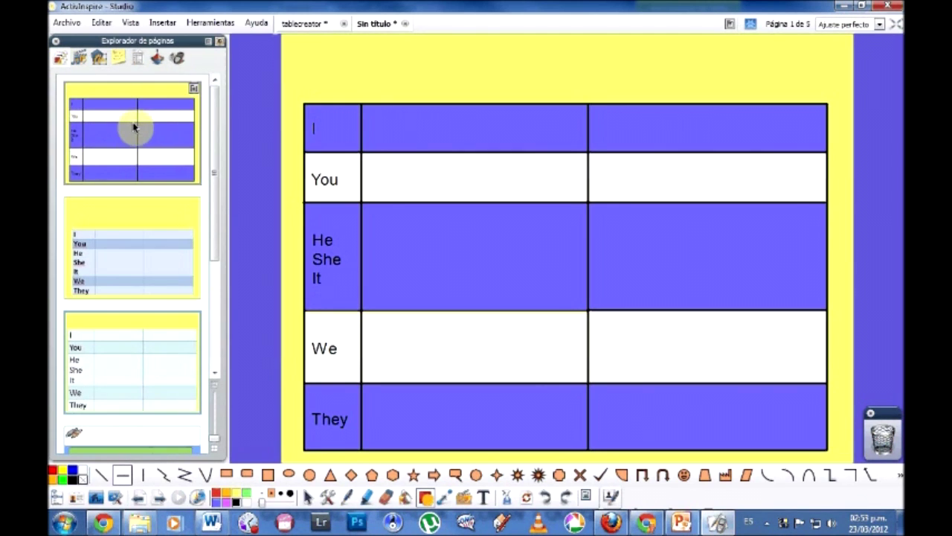
pyautogui.click(128, 258)
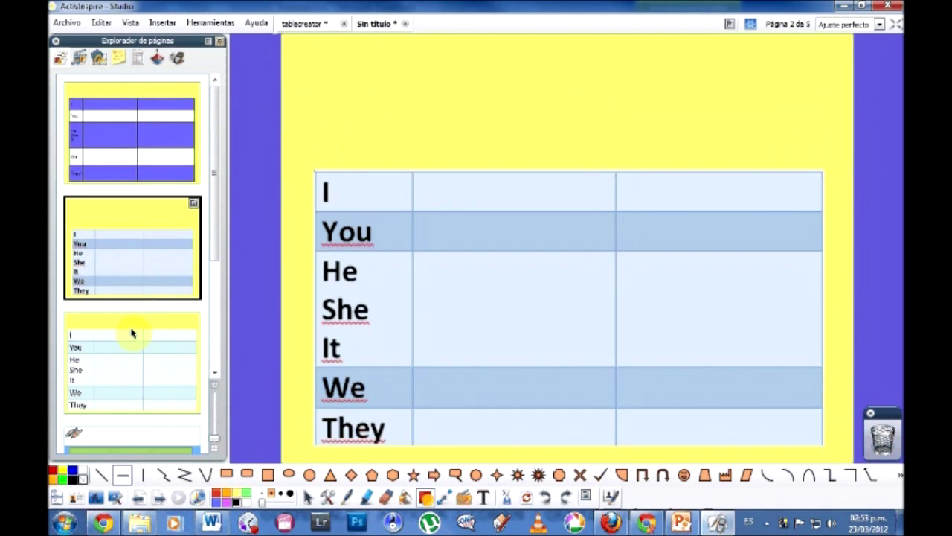
pyautogui.click(138, 352)
pyautogui.moveTo(206, 251); pyautogui.dragTo(214, 318)
pyautogui.click(149, 325)
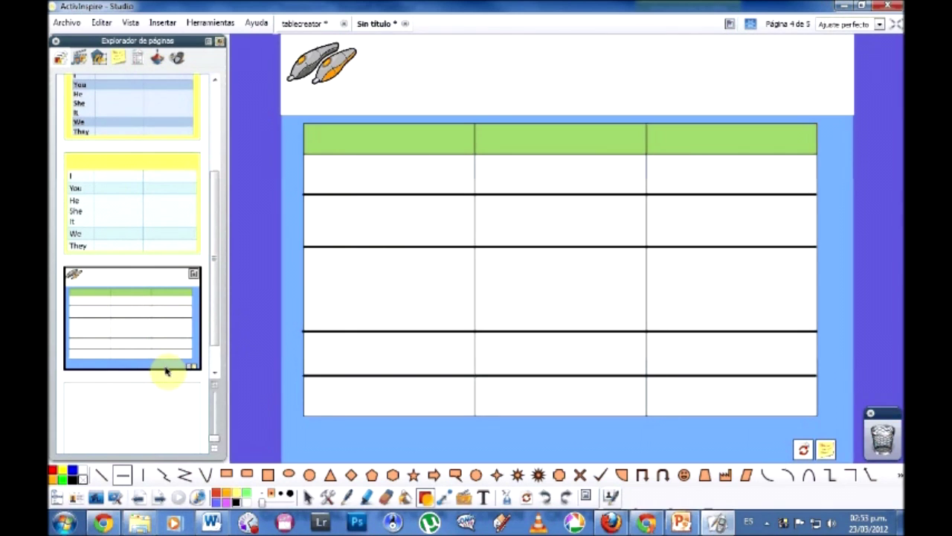
# - Switch to the tablecreator flipchart and add four horizontal dividers with its edge dots, making five rows with a taller middle row
pyautogui.click(302, 23)
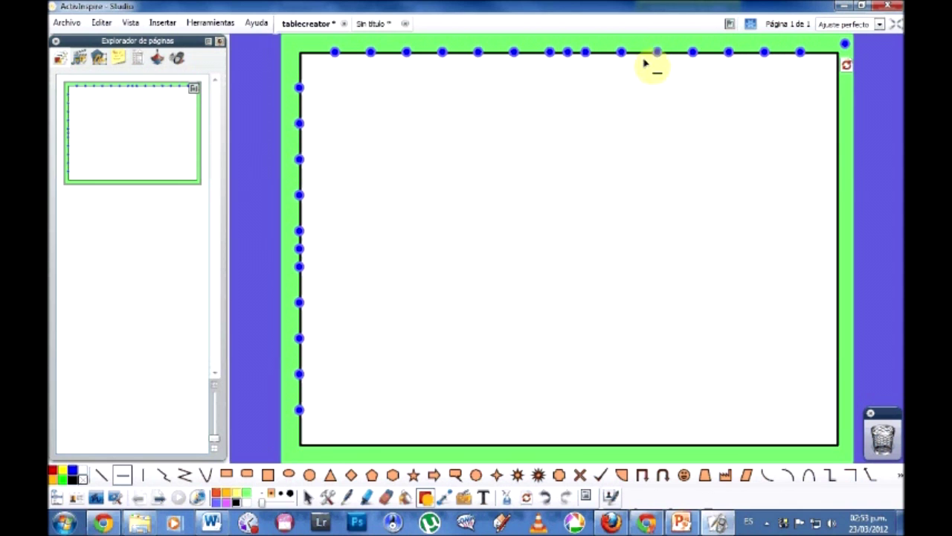
pyautogui.click(311, 498)
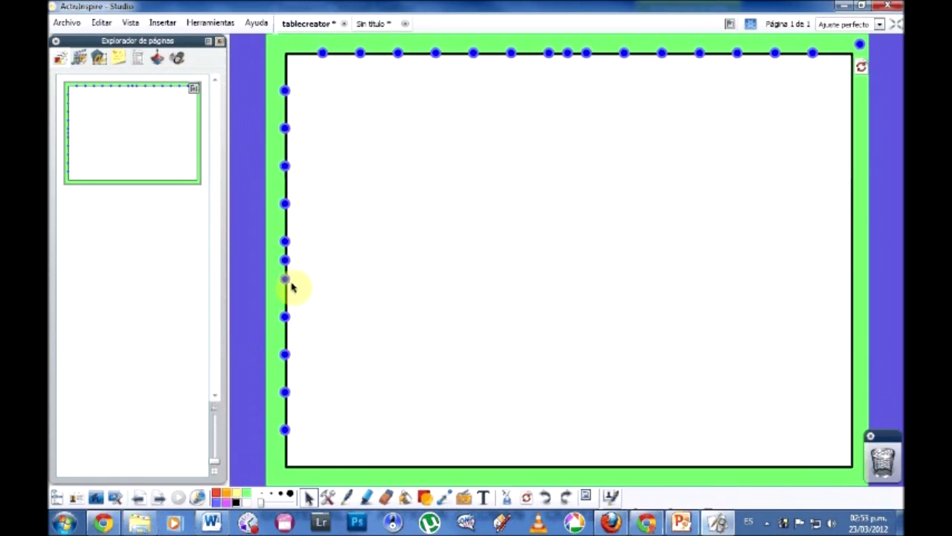
pyautogui.click(286, 126)
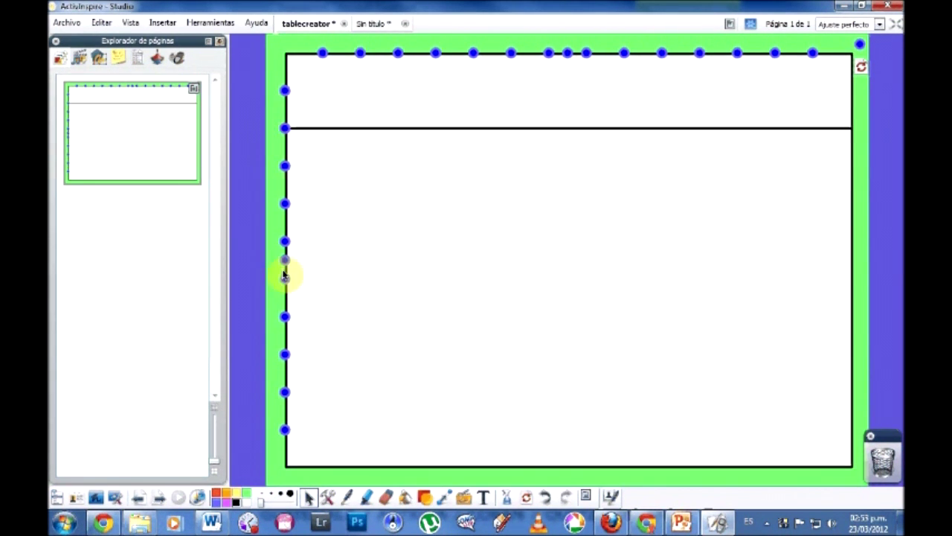
pyautogui.click(286, 204)
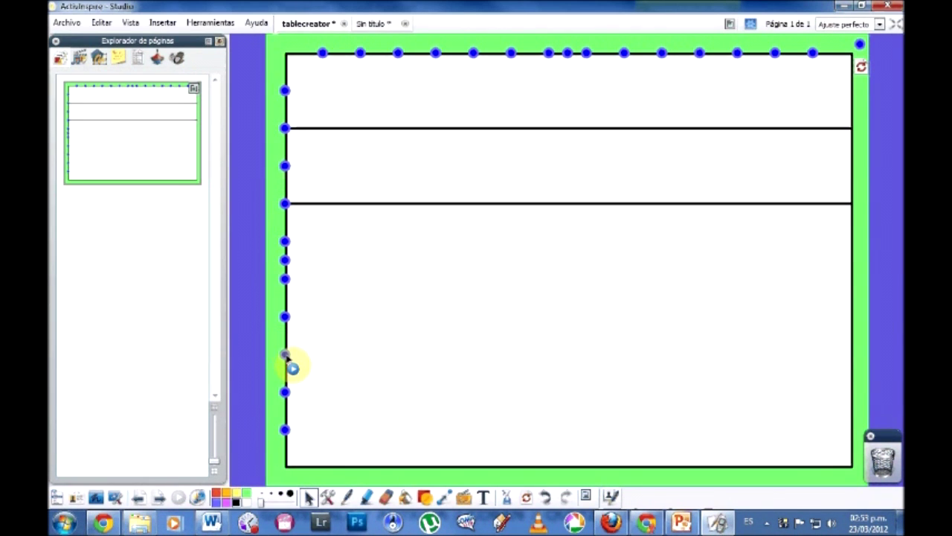
pyautogui.click(286, 317)
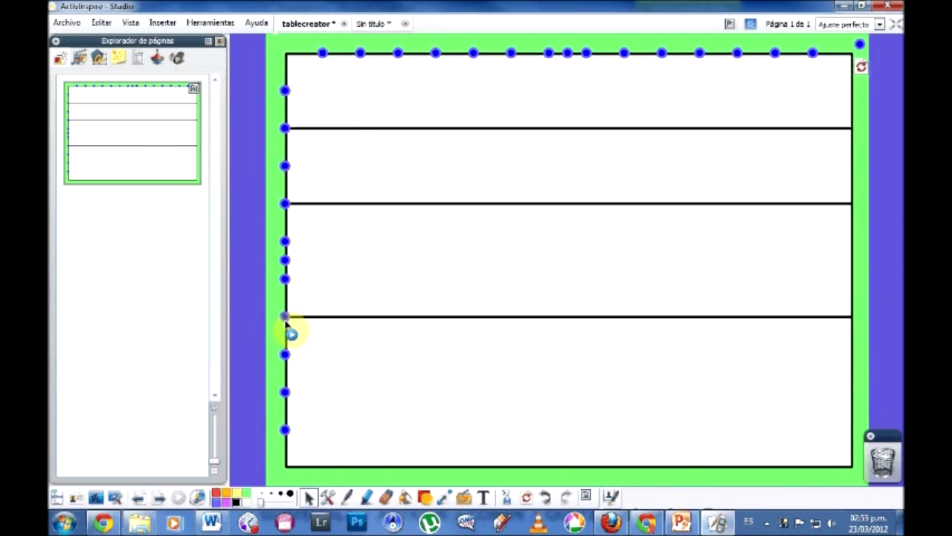
pyautogui.click(285, 391)
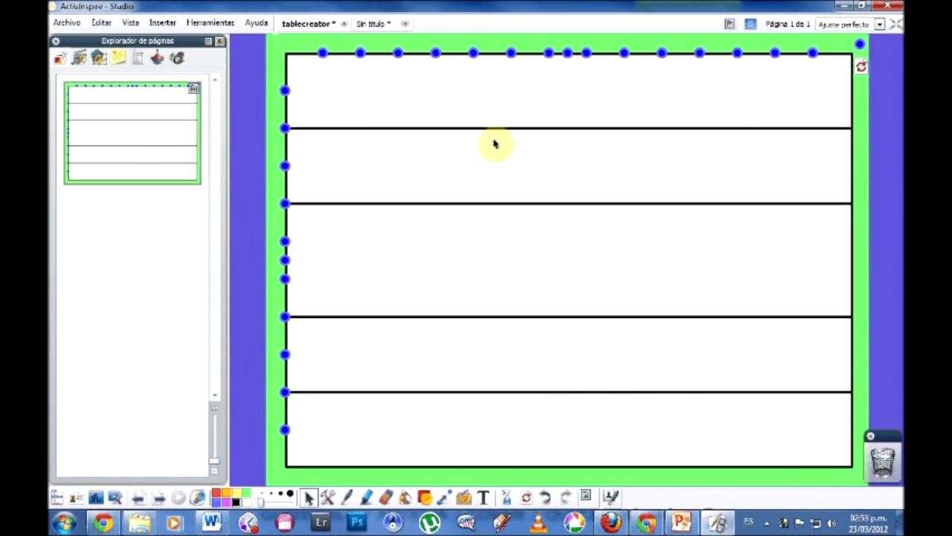
# - Add two vertical dividers to form a narrow first column and two wider columns, and hide the divider dots
pyautogui.click(398, 53)
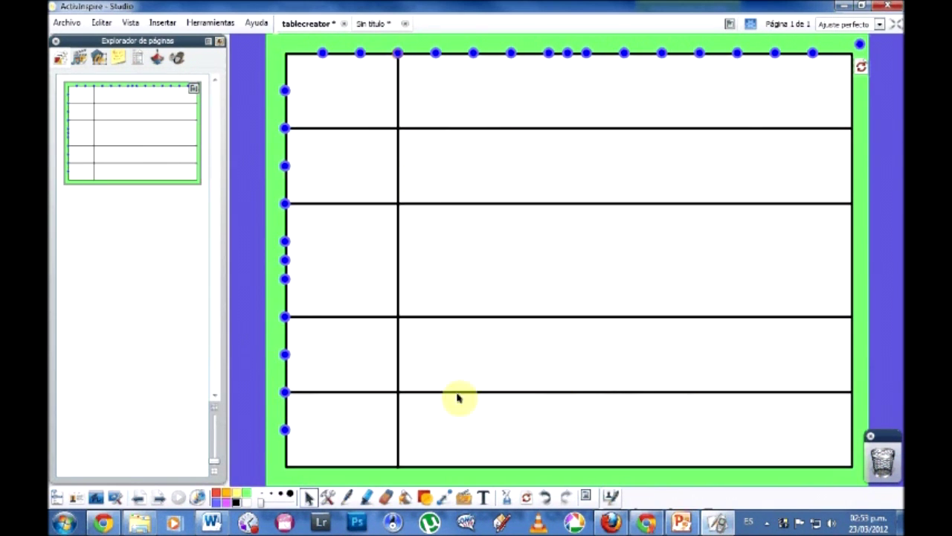
pyautogui.click(622, 54)
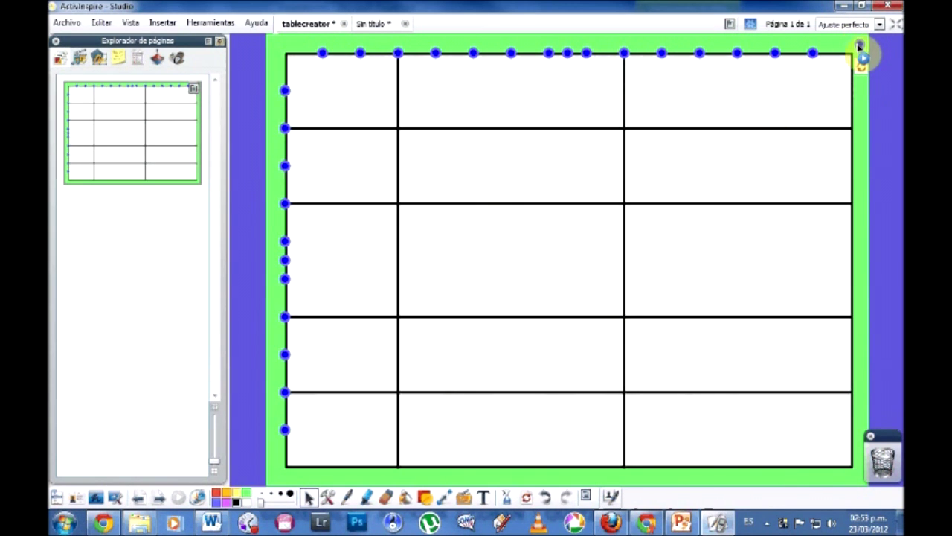
pyautogui.click(859, 47)
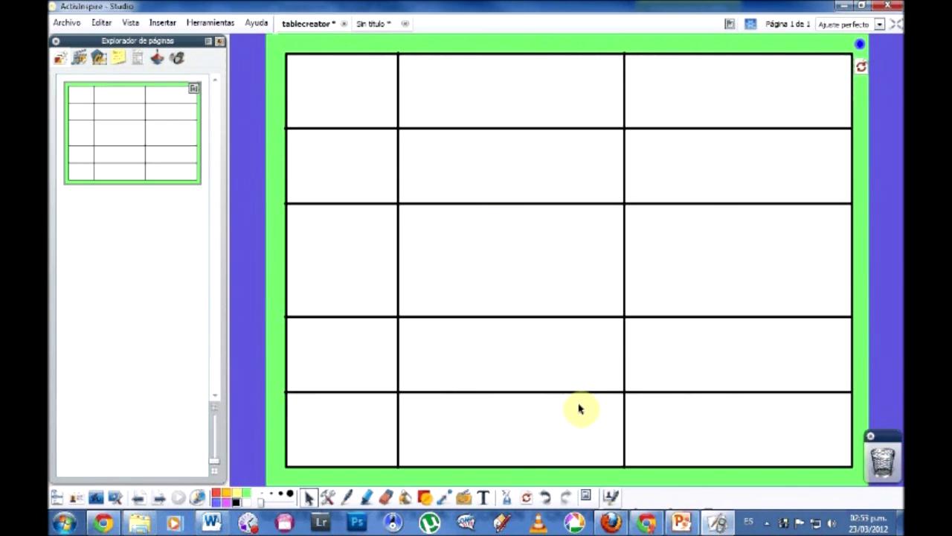
# - Fill the whole tablecreator table with yellow
pyautogui.click(406, 497)
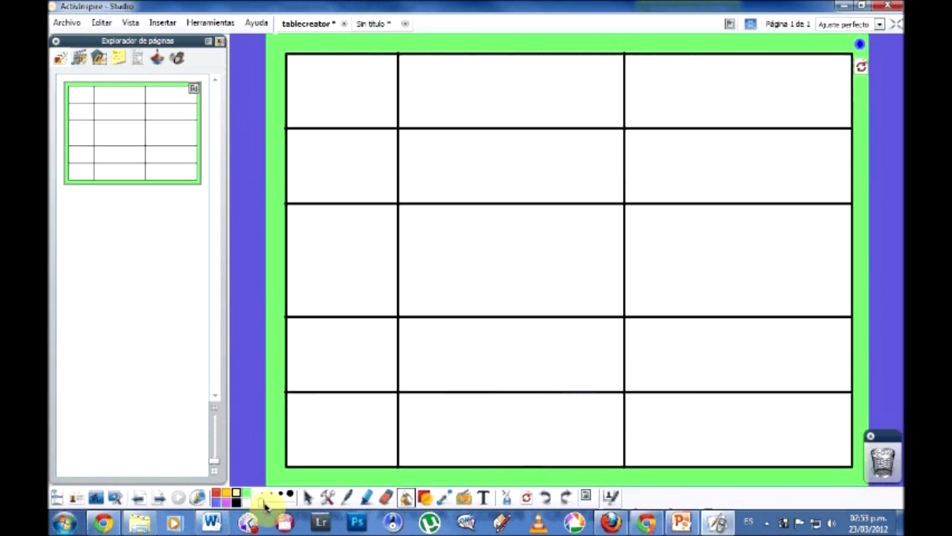
pyautogui.click(362, 110)
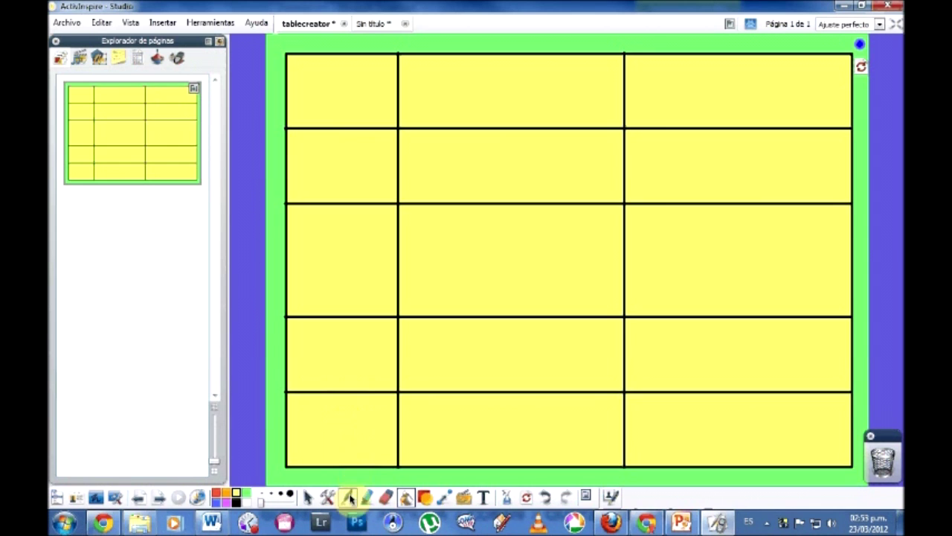
# - Activate the Text tool for writing in the table's cells
pyautogui.click(482, 497)
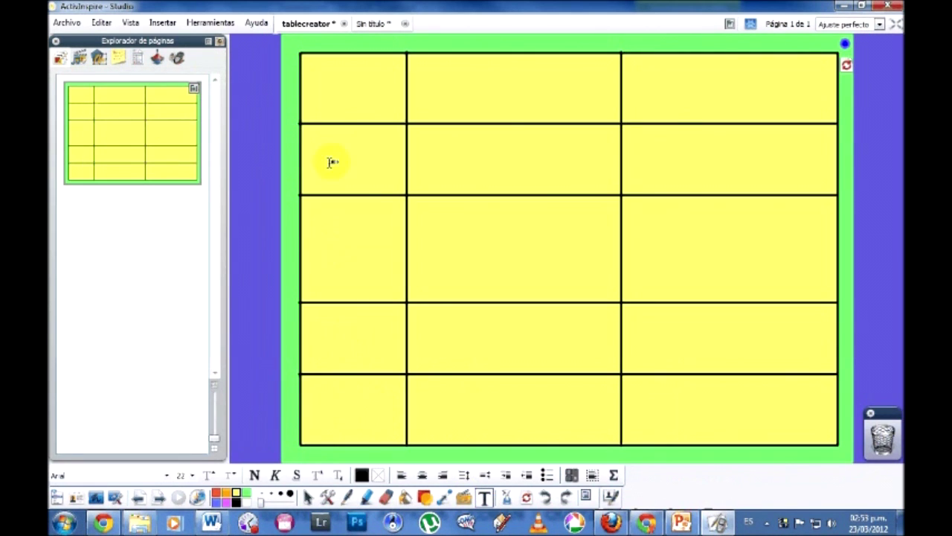